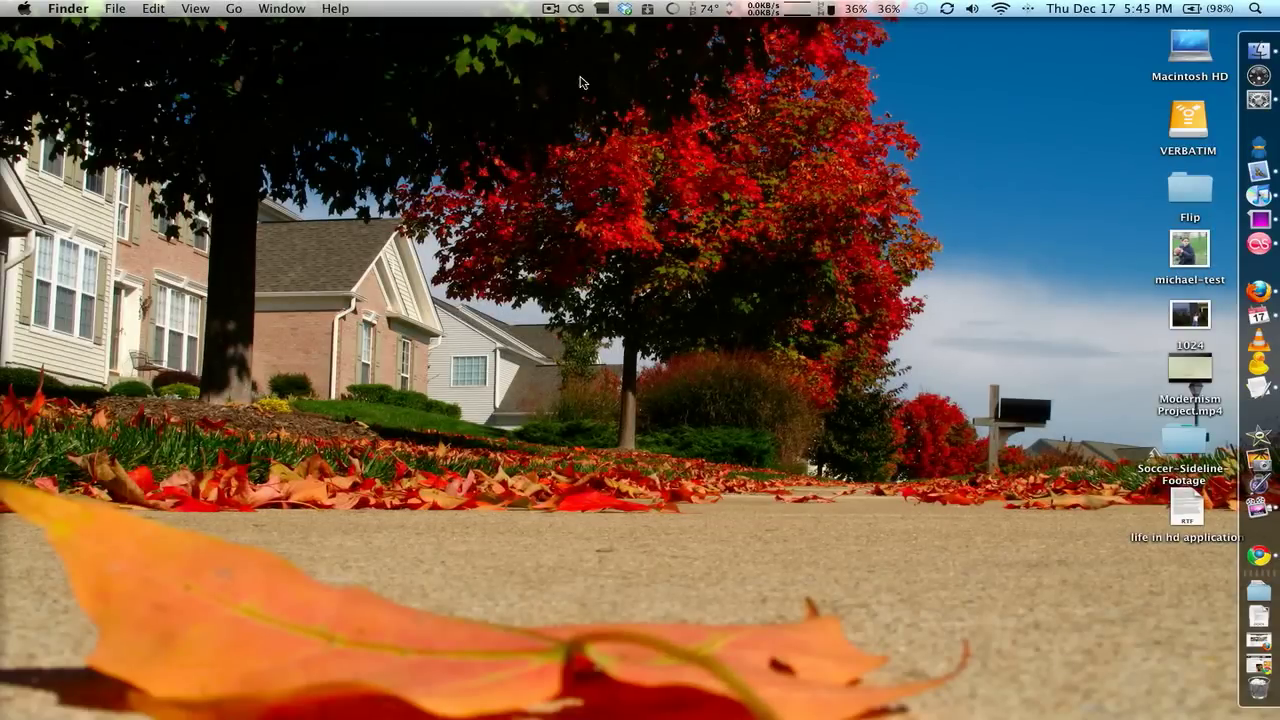
# - Switch to Disk Utility and repair the disk permissions of the Macintosh HD volume
pyautogui.press('super+space')
pyautogui.write('disk')
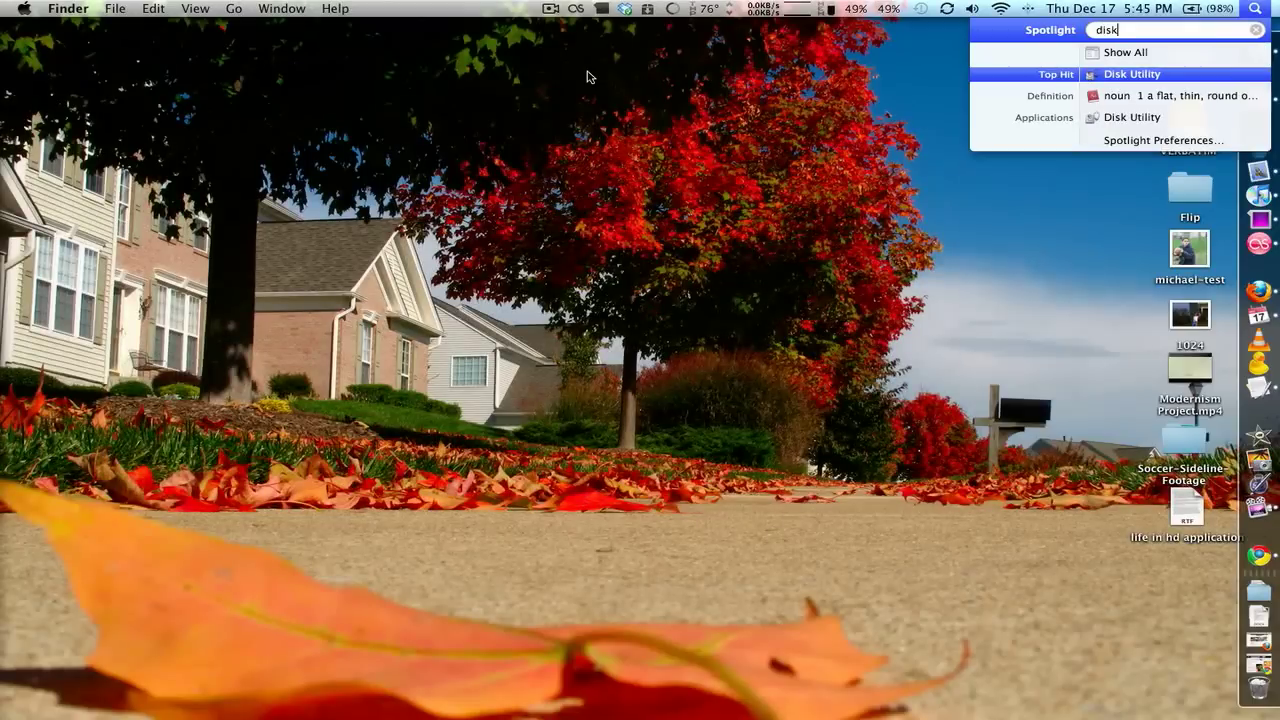
pyautogui.press('Return')
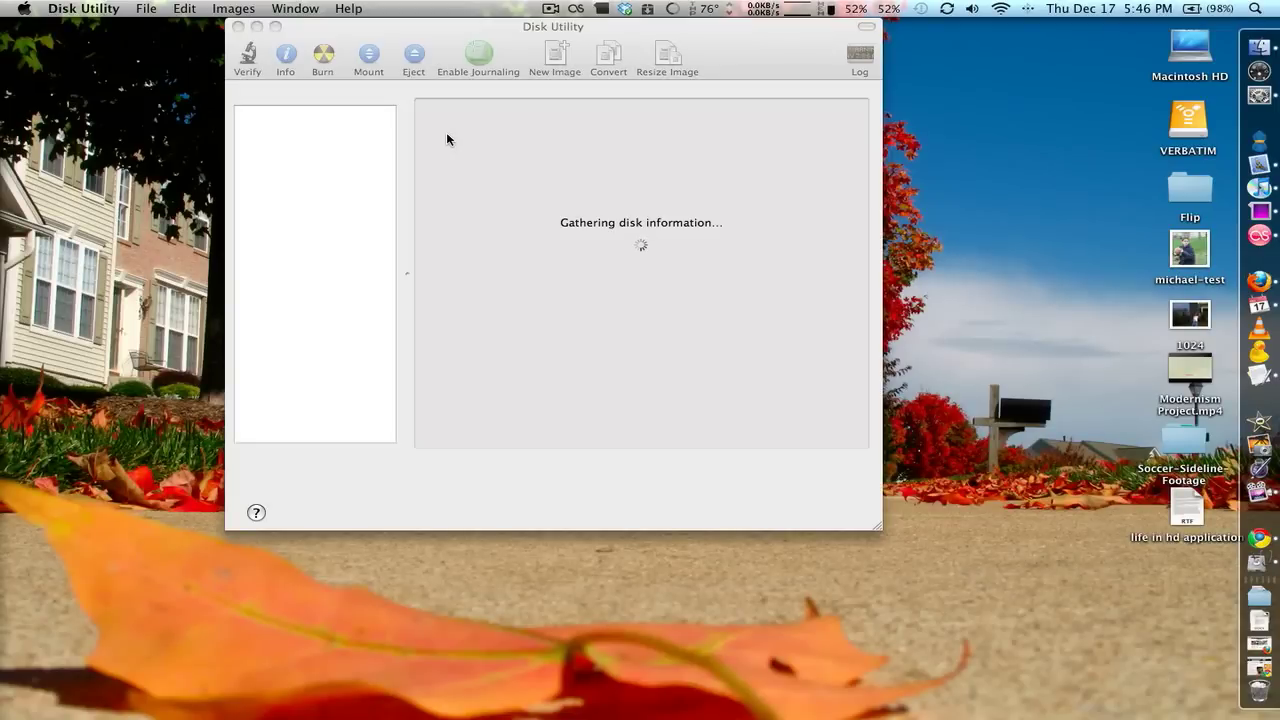
pyautogui.click(336, 131)
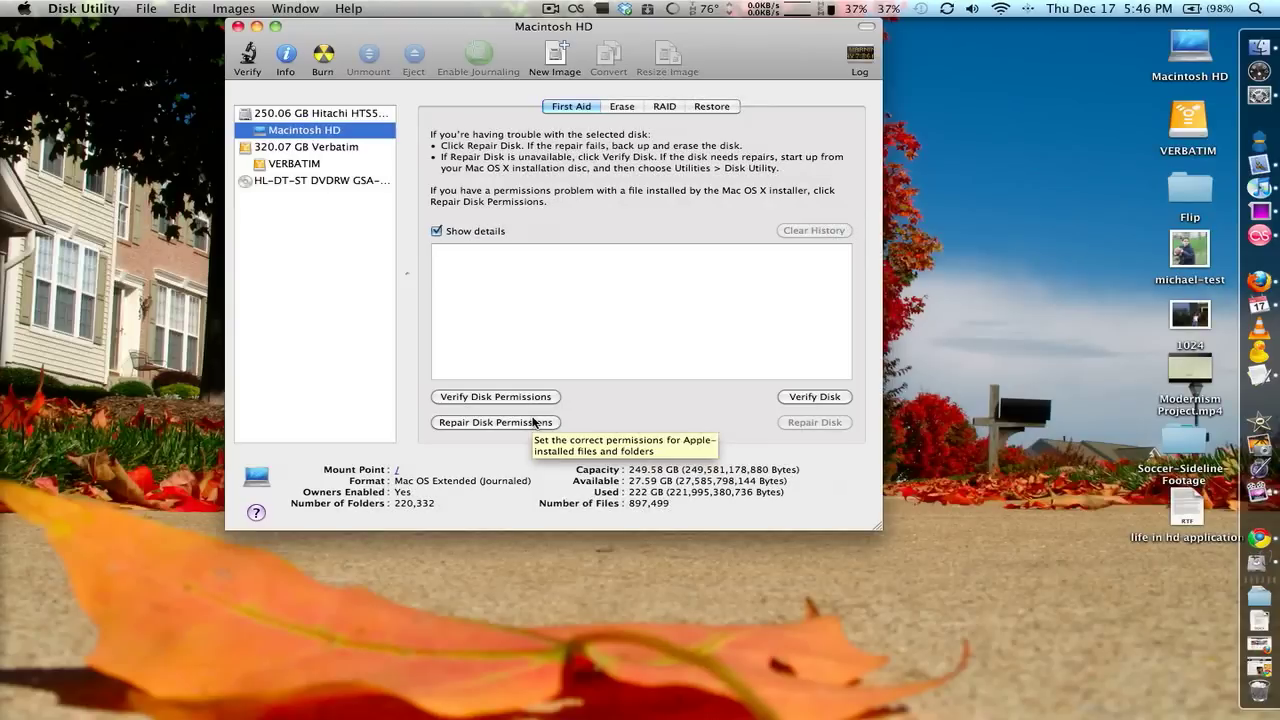
pyautogui.click(535, 422)
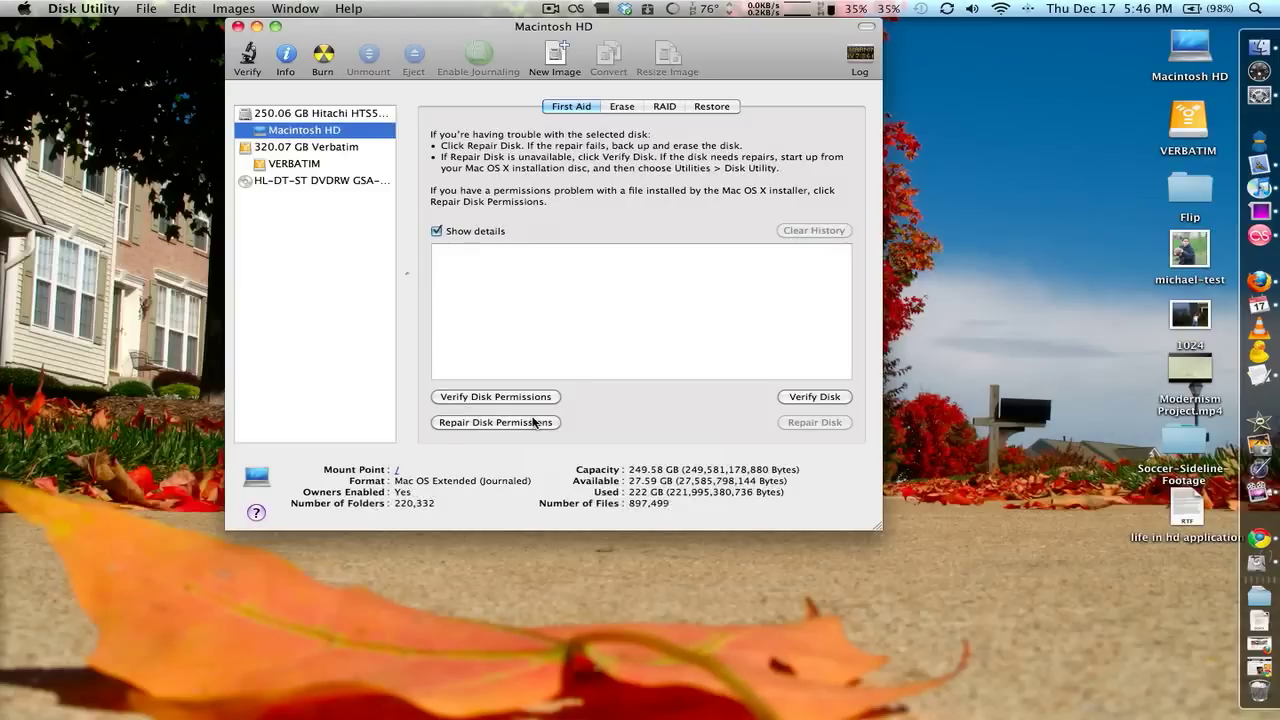
pyautogui.press('super+q')
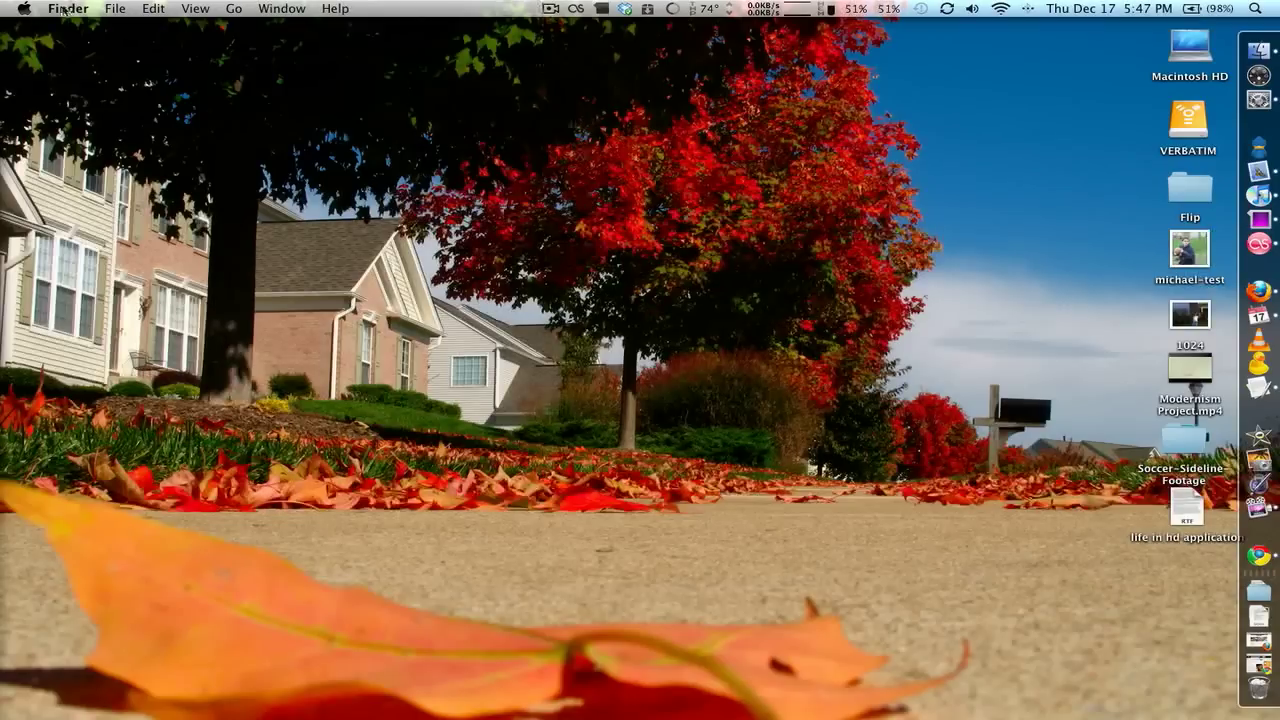
# - Switch to System Preferences and open the Accounts settings
pyautogui.click(22, 8)
pyautogui.click(80, 92)
pyautogui.moveTo(462, 94); pyautogui.dragTo(487, 89)
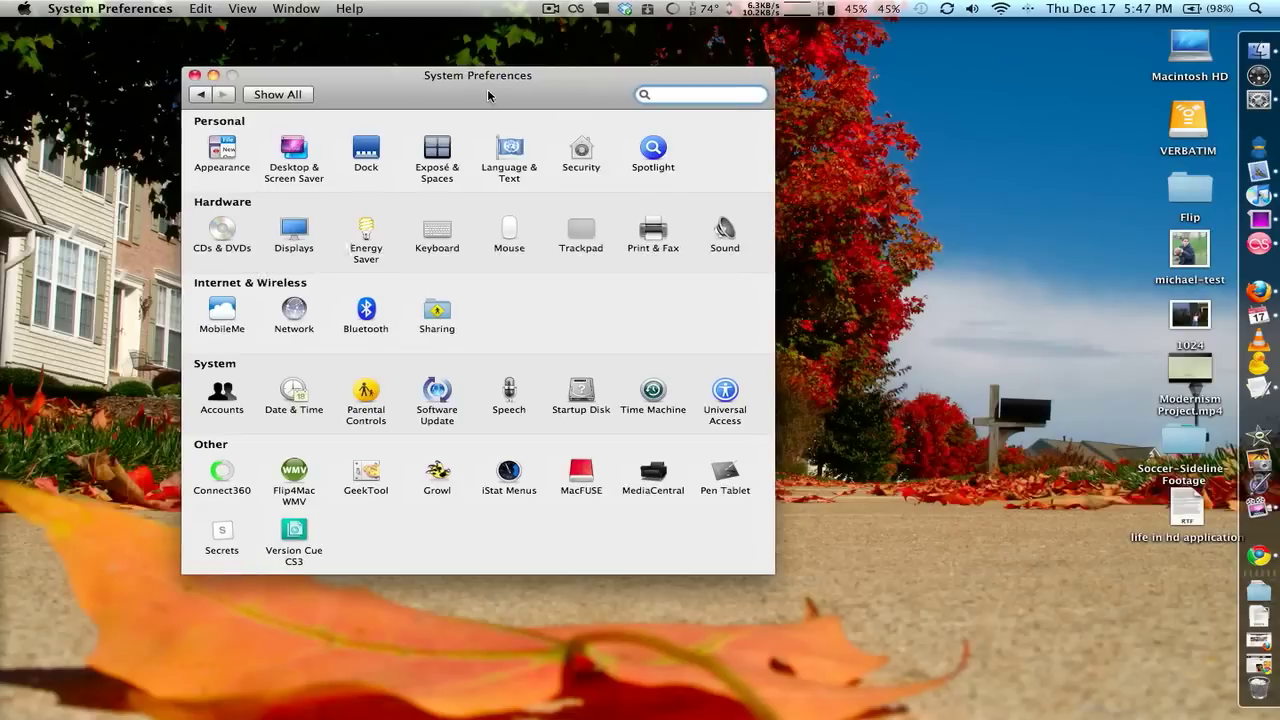
pyautogui.click(221, 390)
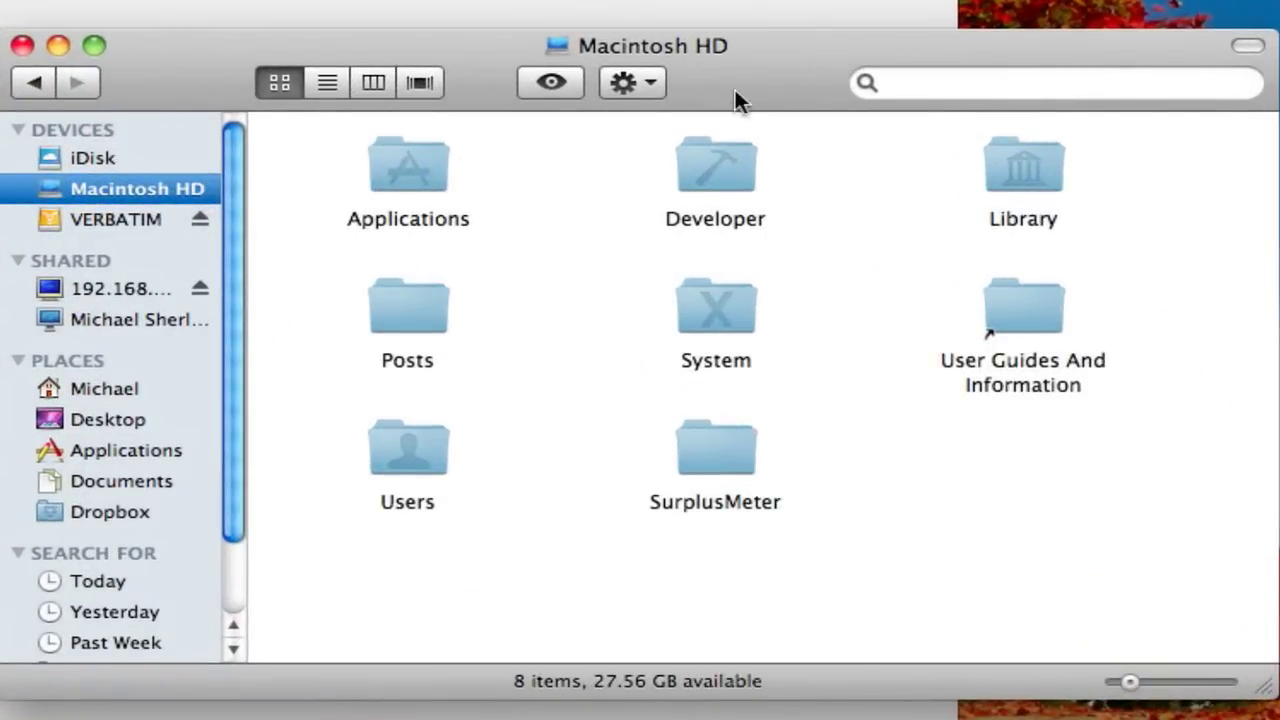
# - Open the Application Support folder inside the Library of the user's home folder on Macintosh HD
pyautogui.doubleClick(413, 463)
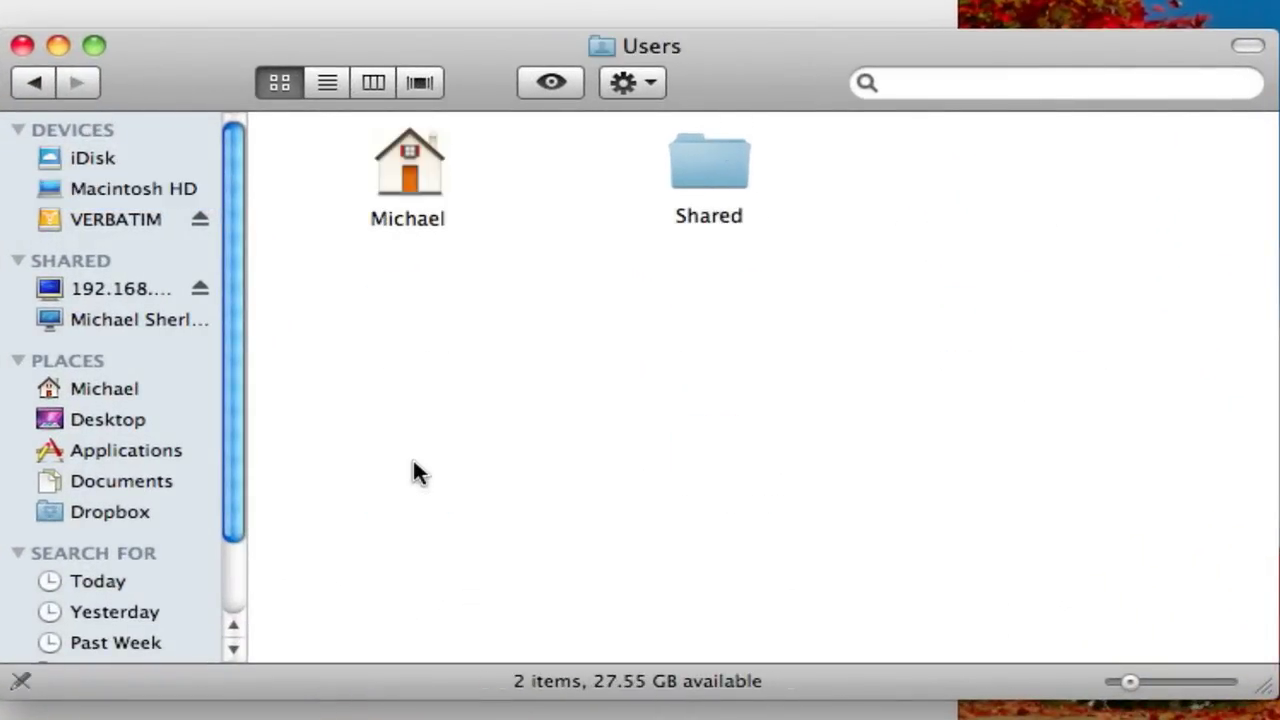
pyautogui.doubleClick(403, 181)
pyautogui.doubleClick(437, 391)
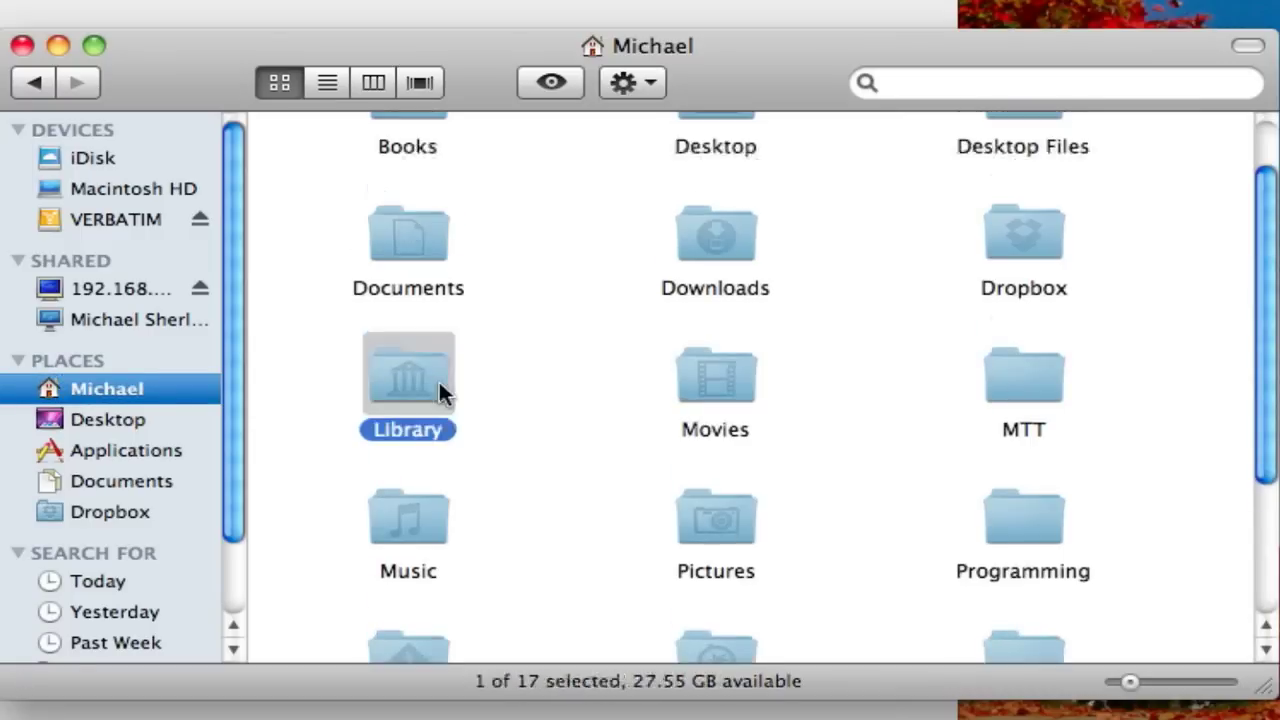
pyautogui.scroll(8, 589, 318)
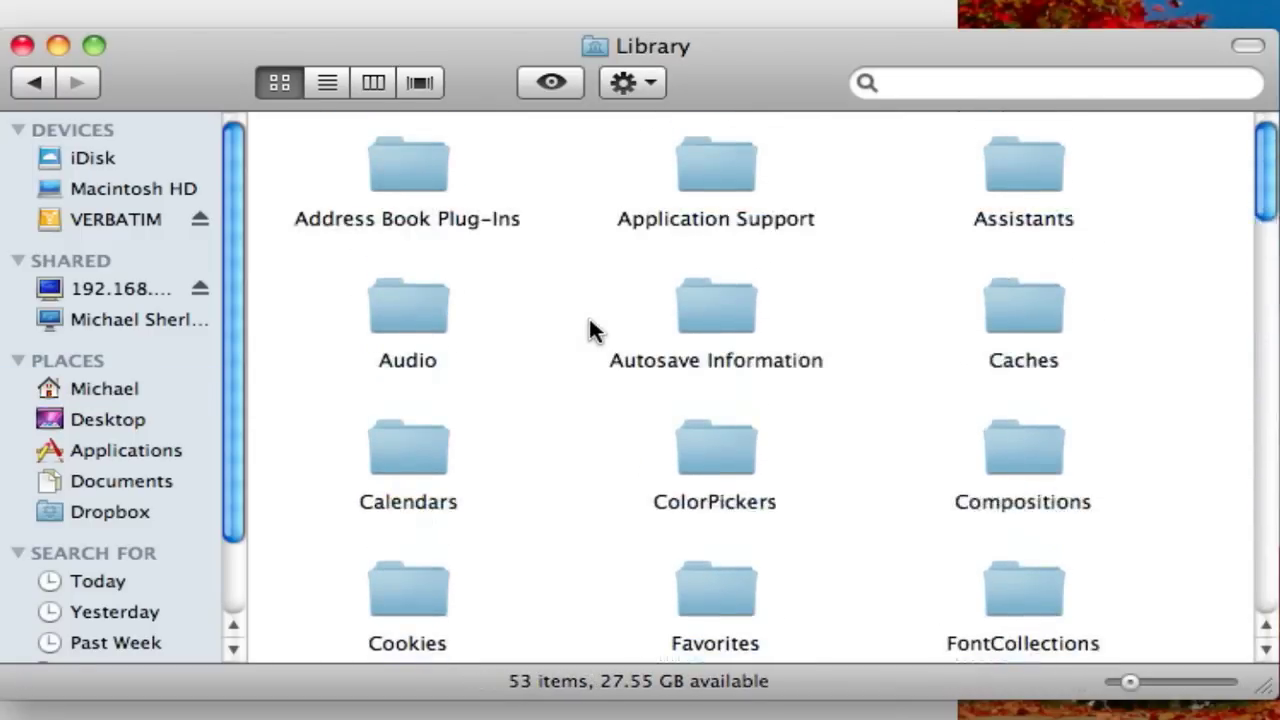
pyautogui.doubleClick(722, 178)
# - Search only the Application Support folder for "imovie" and clear the search to browse its folders
pyautogui.click(977, 86)
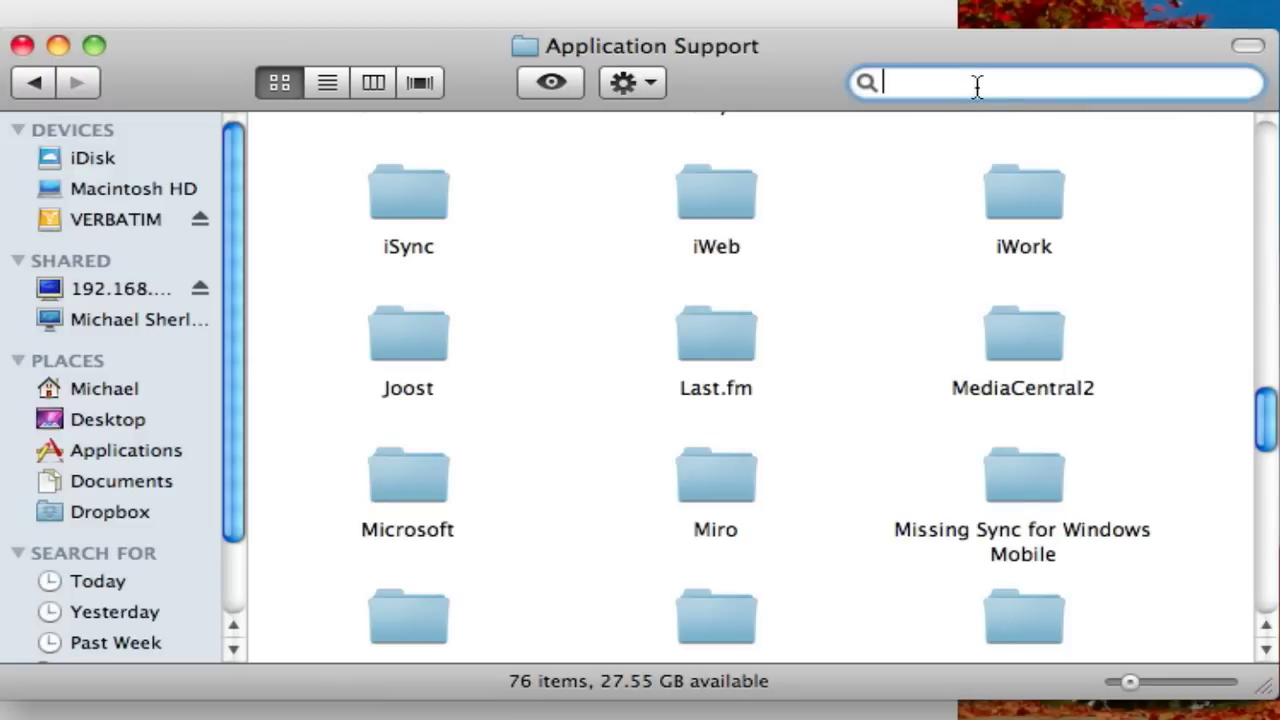
pyautogui.write('imovie')
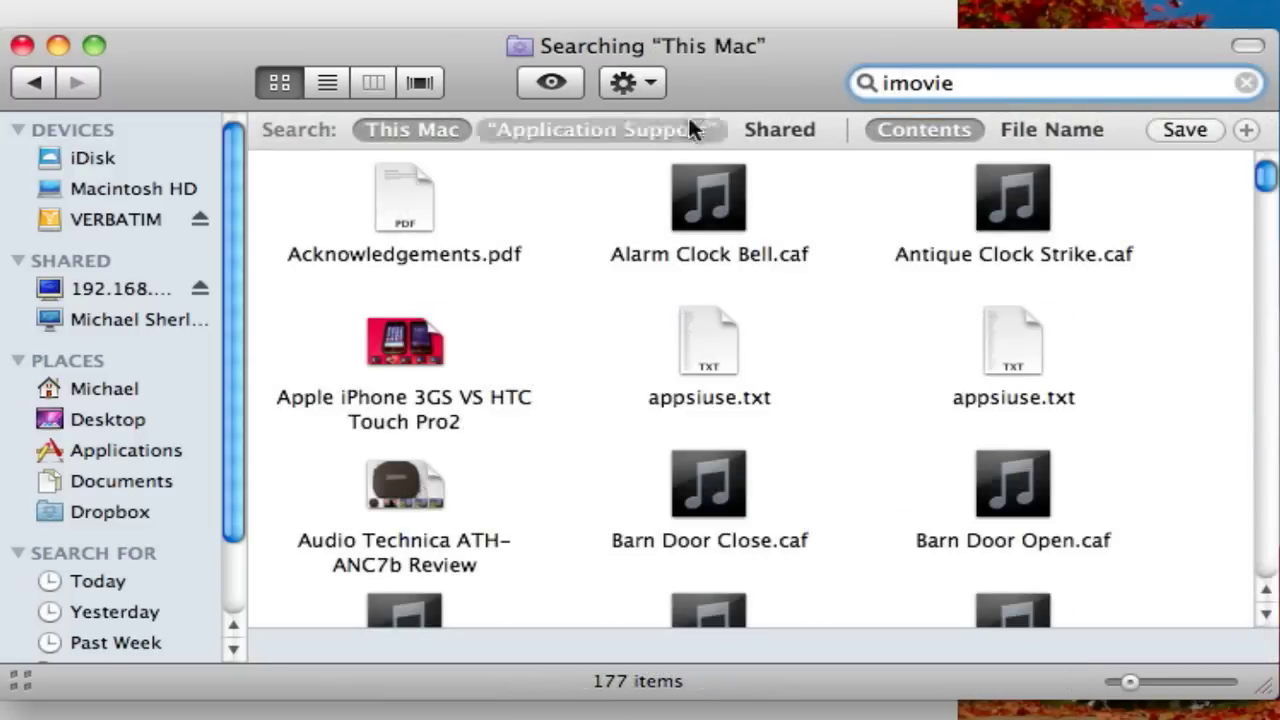
pyautogui.click(690, 128)
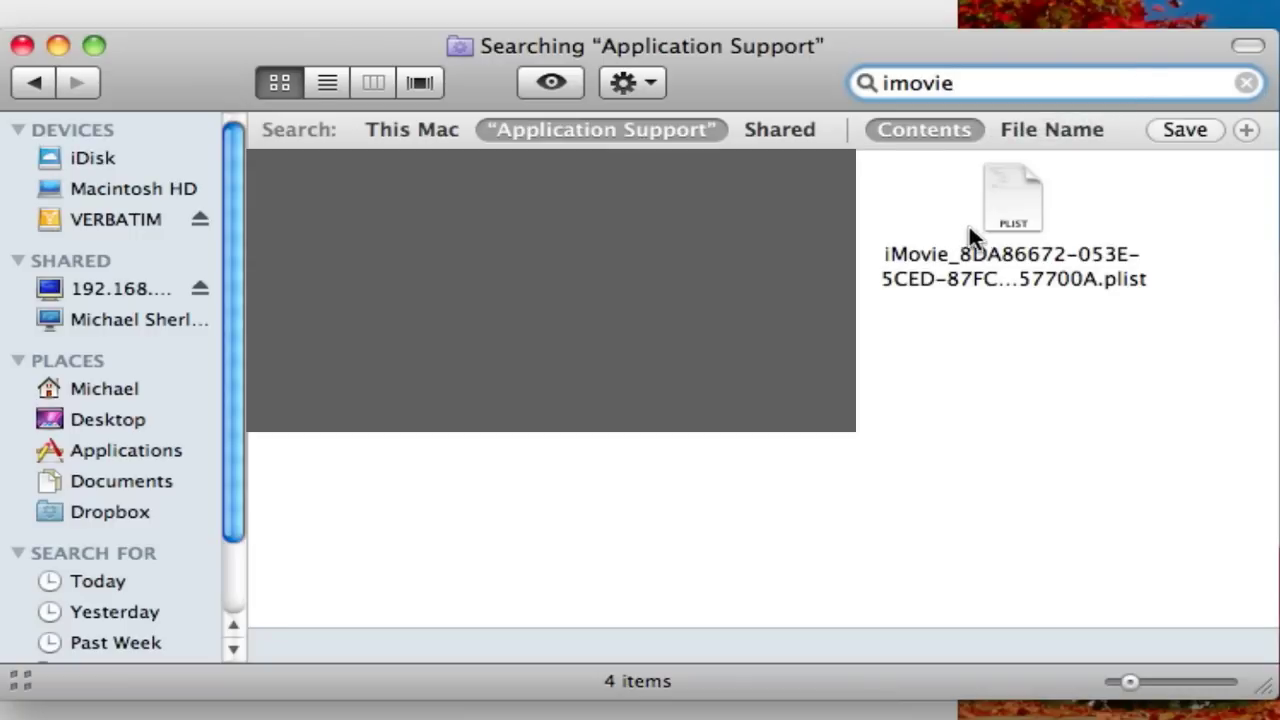
pyautogui.click(1246, 83)
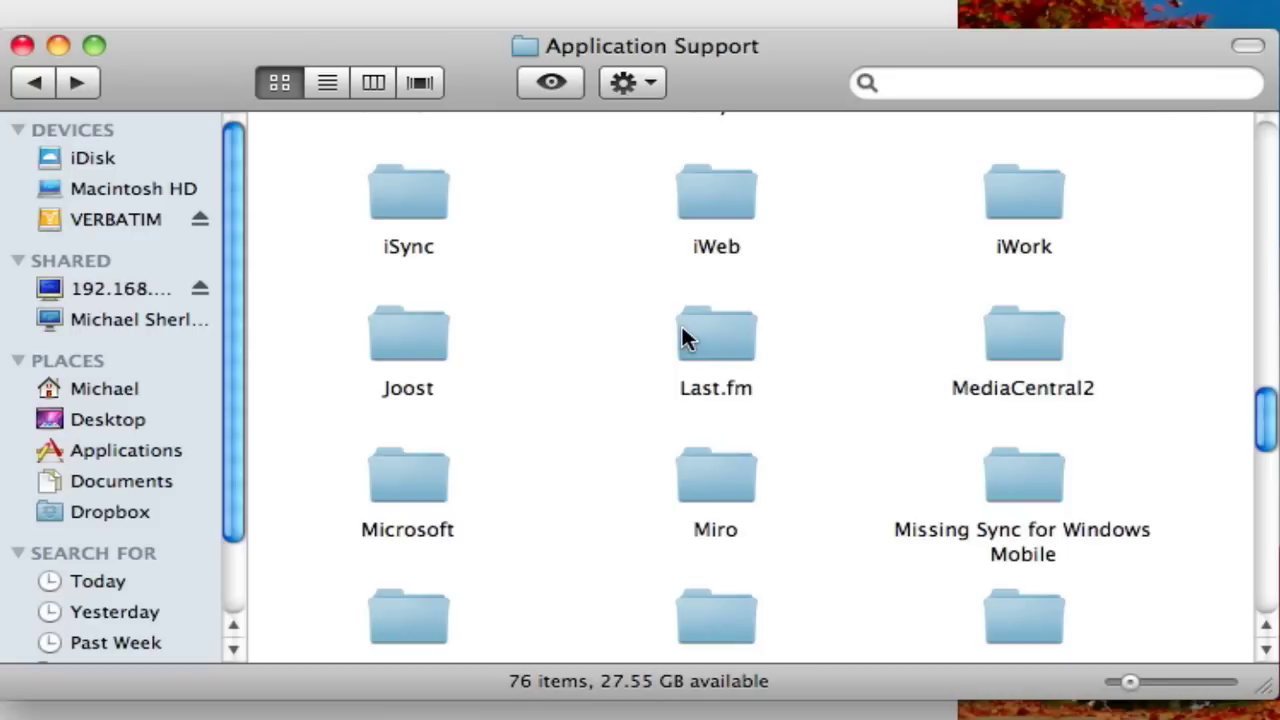
pyautogui.scroll(-10, 681, 338)
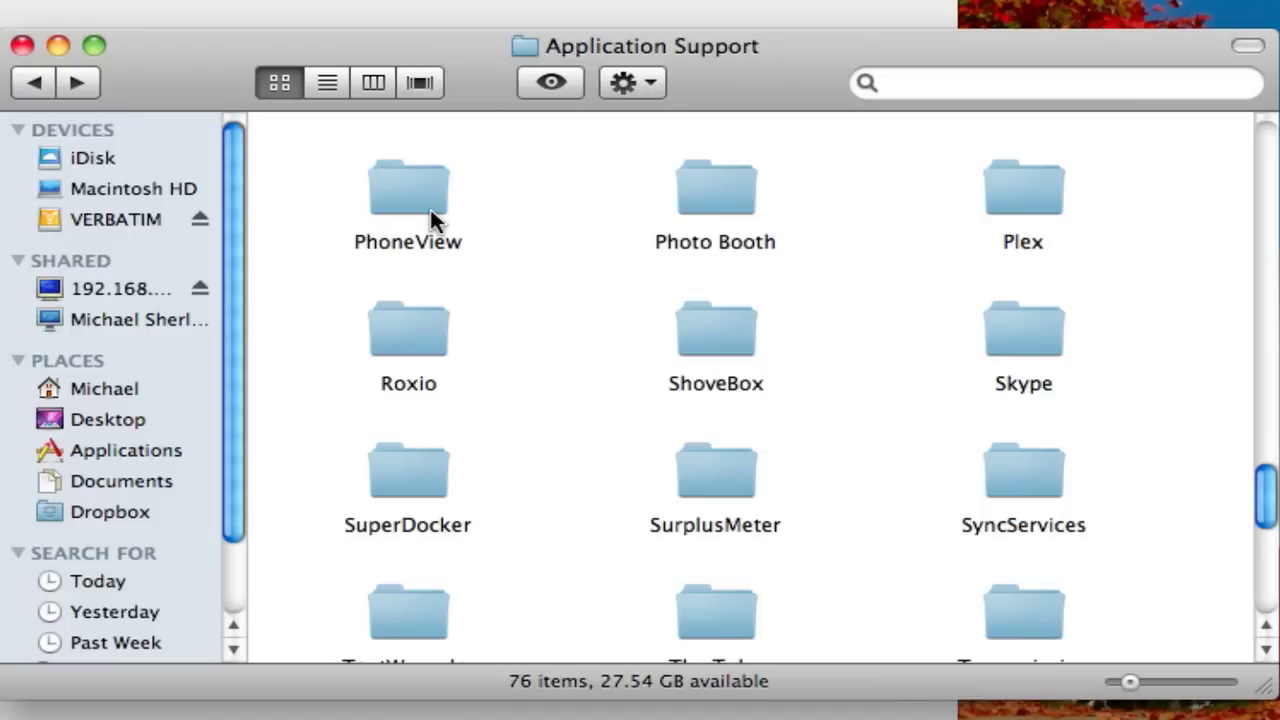
# - Open the Library's Caches folder, search only within it for "imovie", and select com.apple.iMovie8.tiff
pyautogui.click(33, 85)
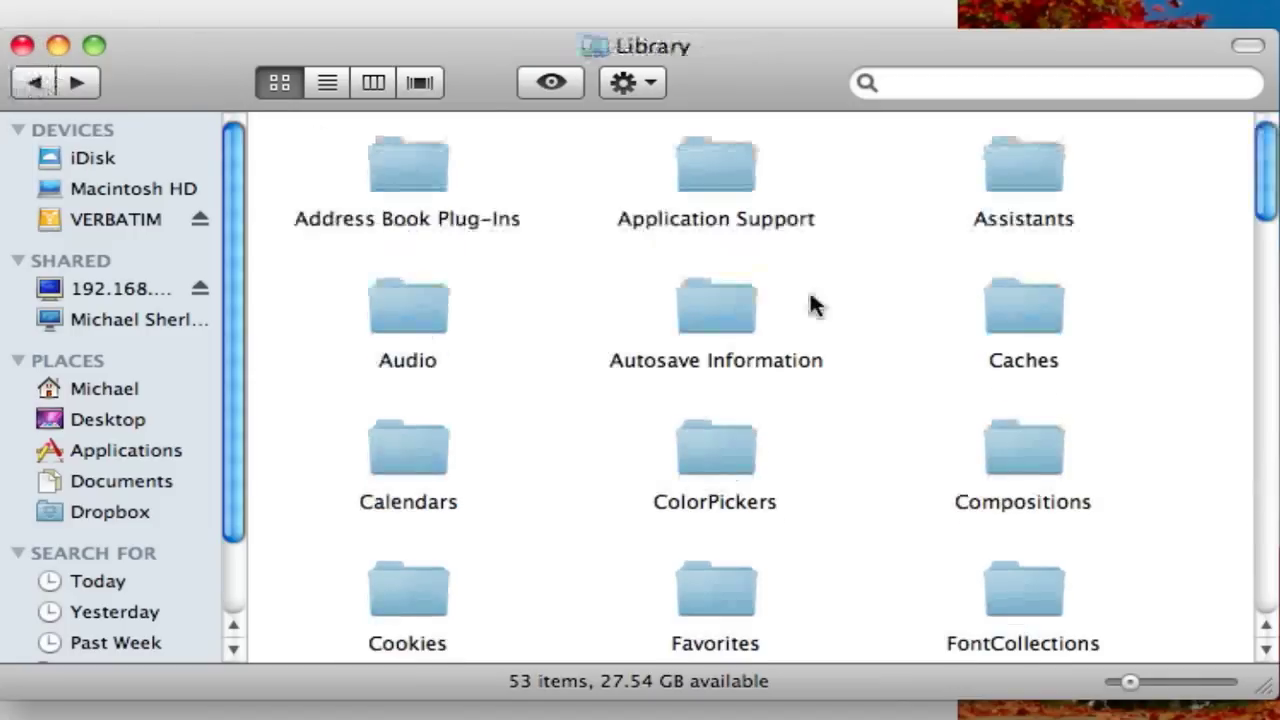
pyautogui.doubleClick(997, 304)
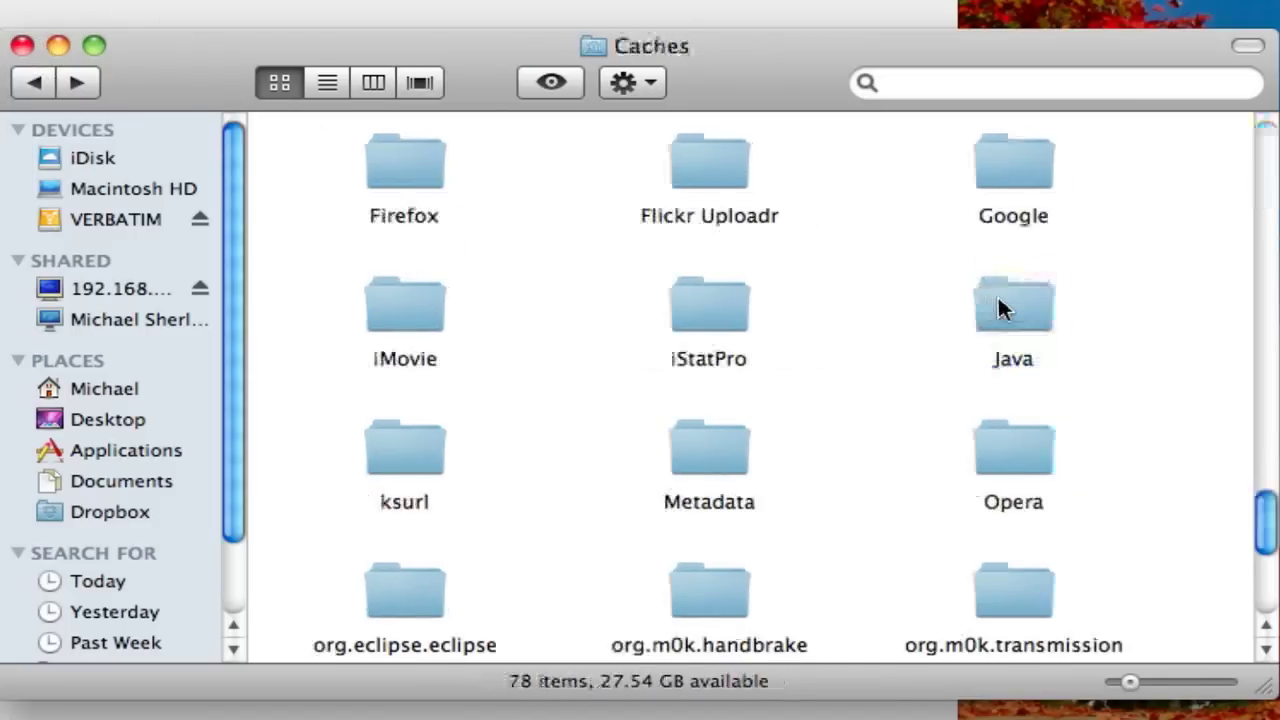
pyautogui.click(948, 86)
pyautogui.write('imovie')
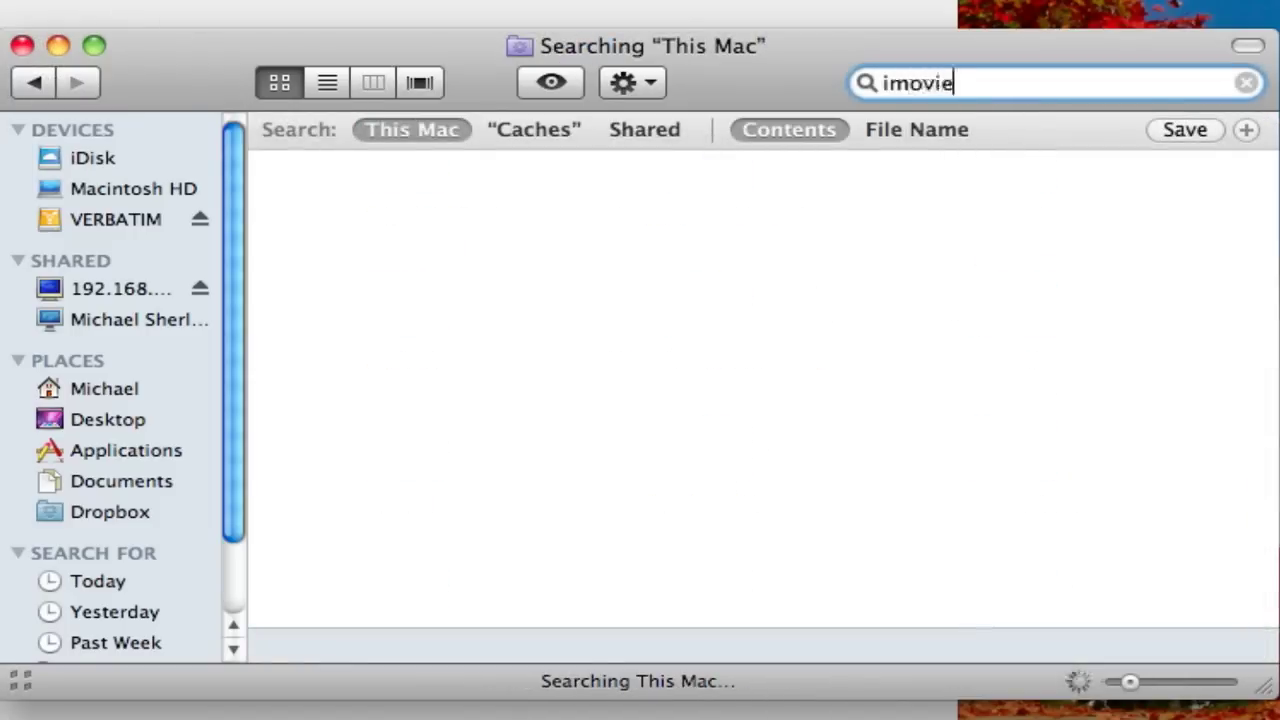
pyautogui.click(538, 137)
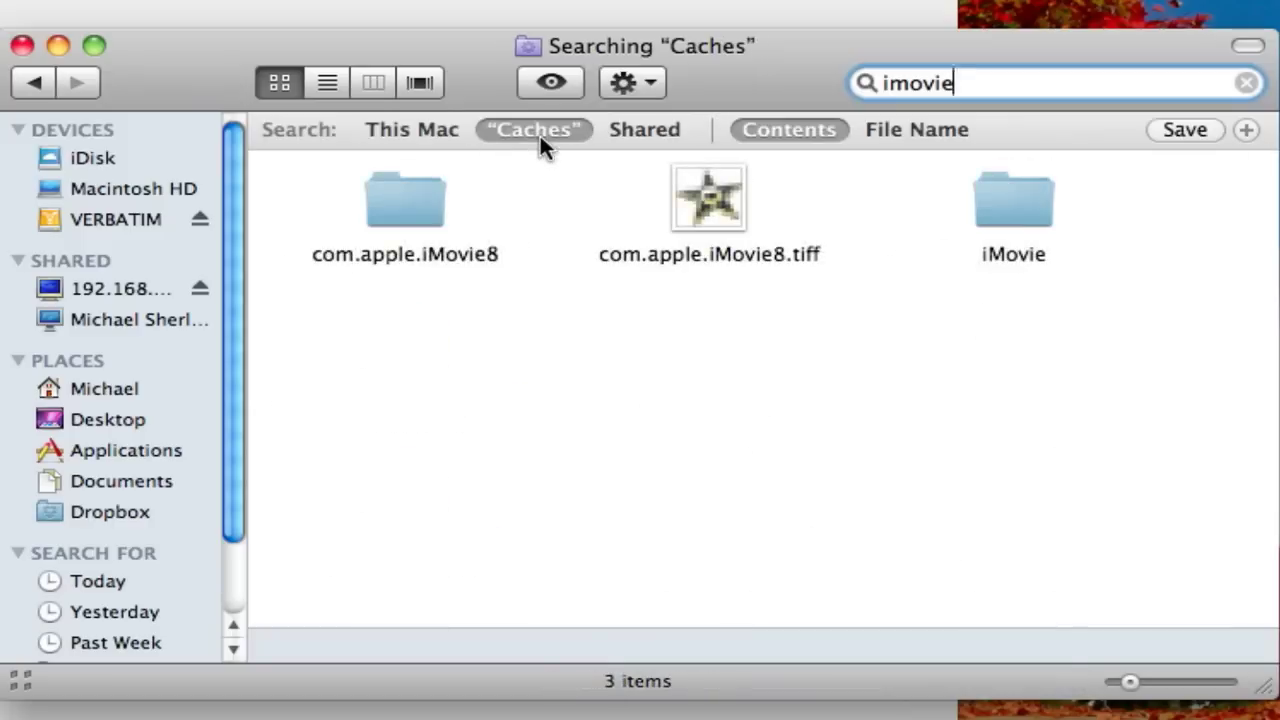
pyautogui.click(684, 176)
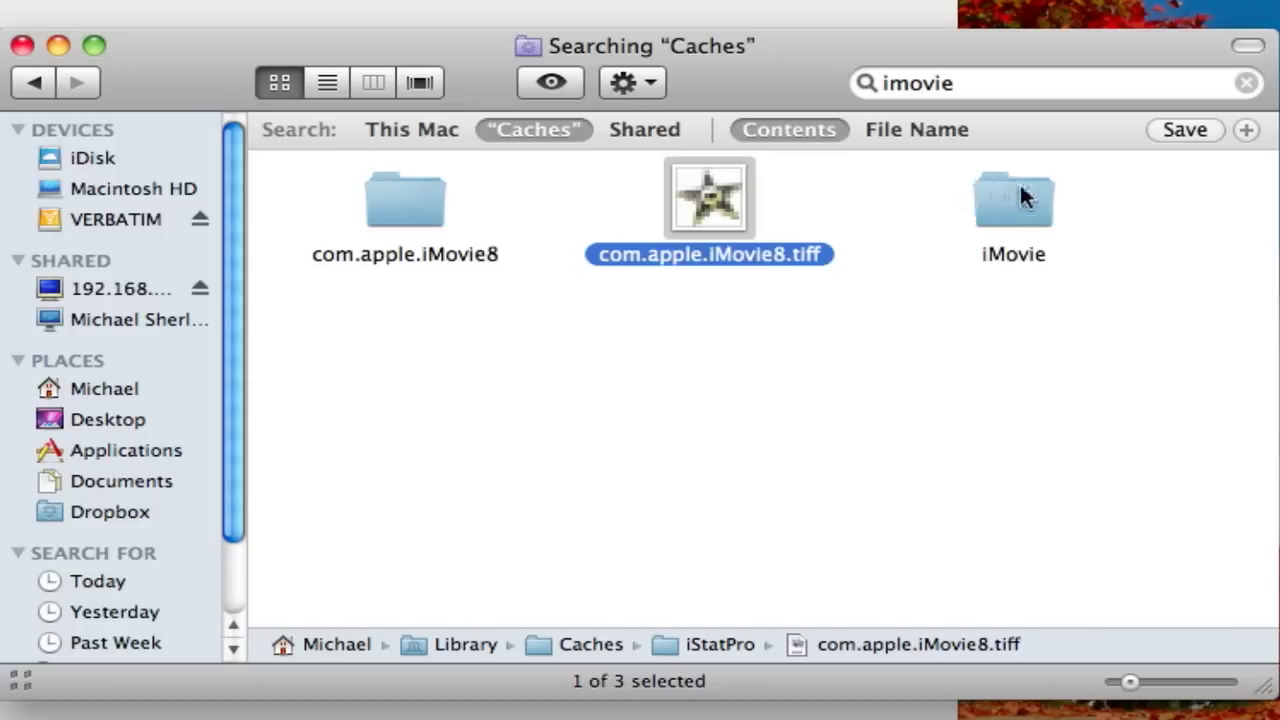
pyautogui.click(33, 82)
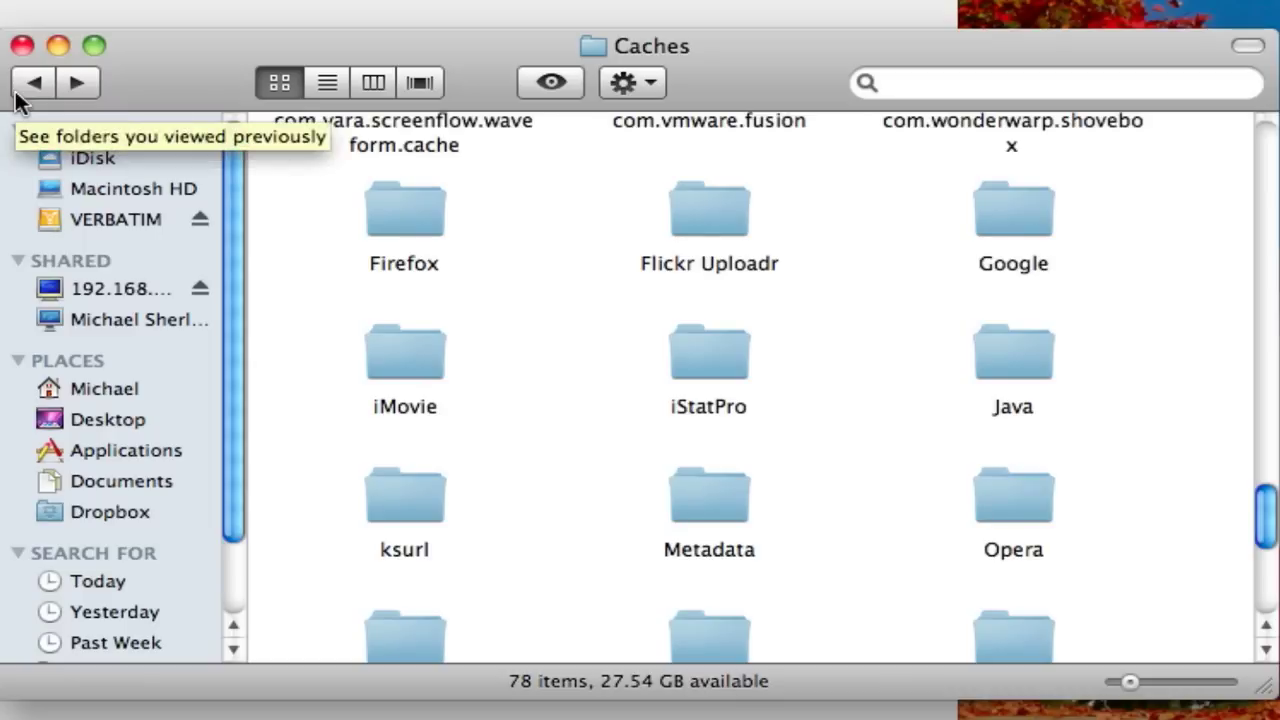
# - Return to the user's Library folder and open its Preferences folder
pyautogui.click(16, 90)
pyautogui.scroll(-3, 742, 364)
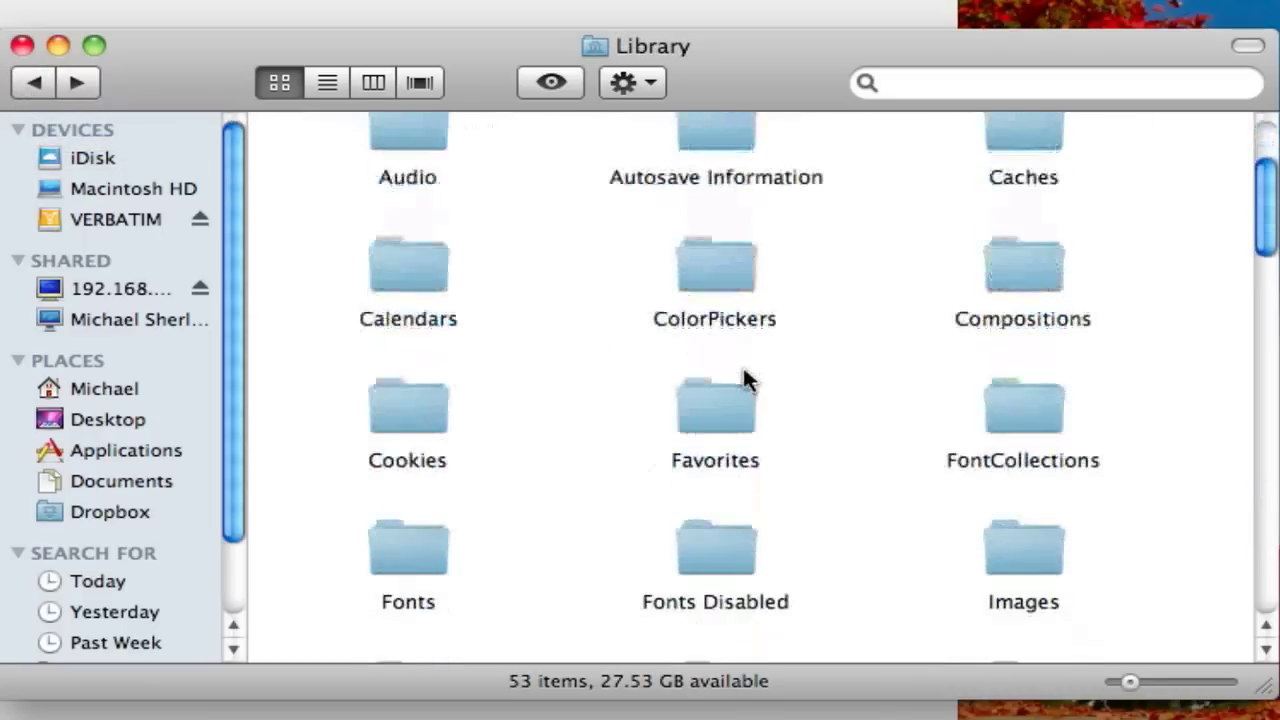
pyautogui.write('pdf')
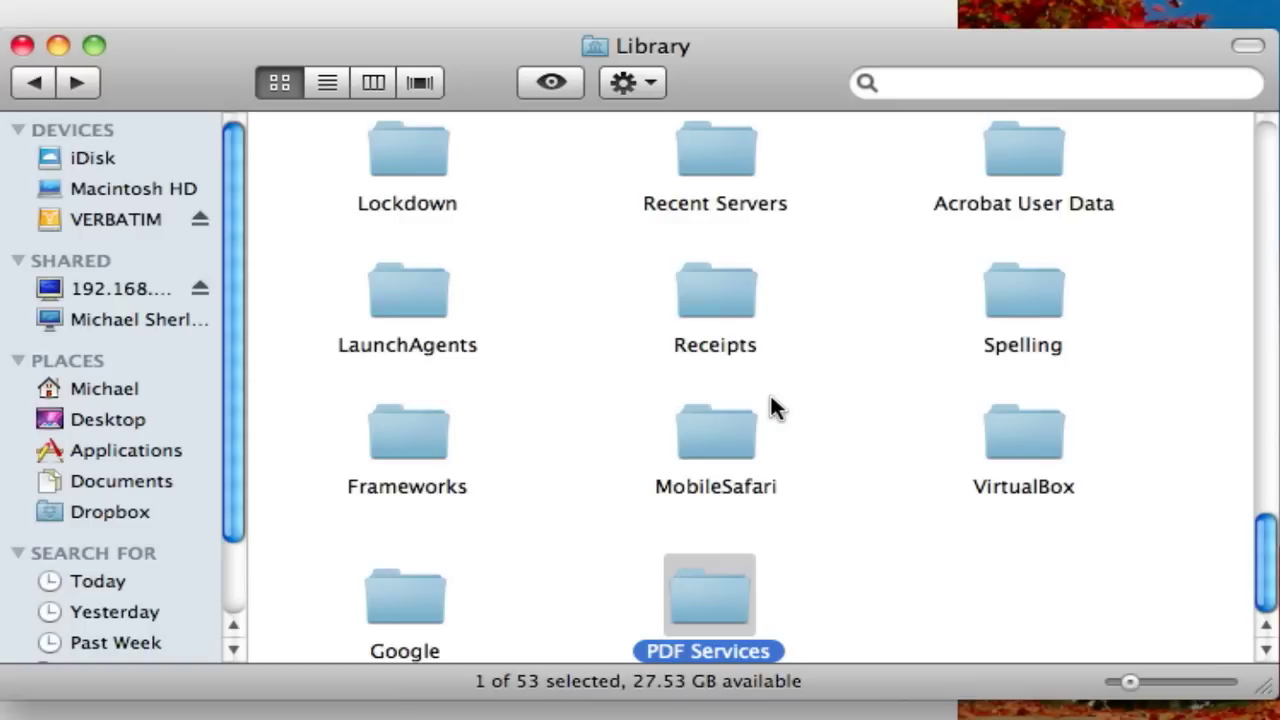
pyautogui.scroll(10, 931, 237)
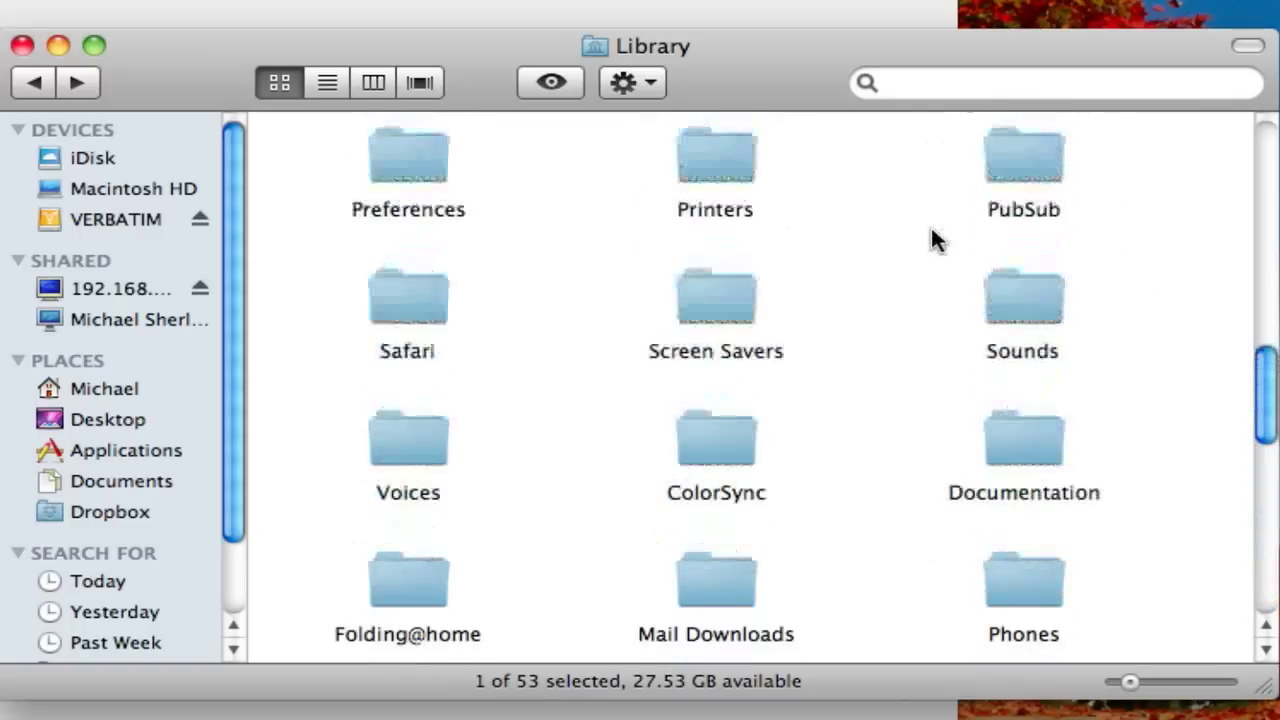
pyautogui.scroll(5, 936, 240)
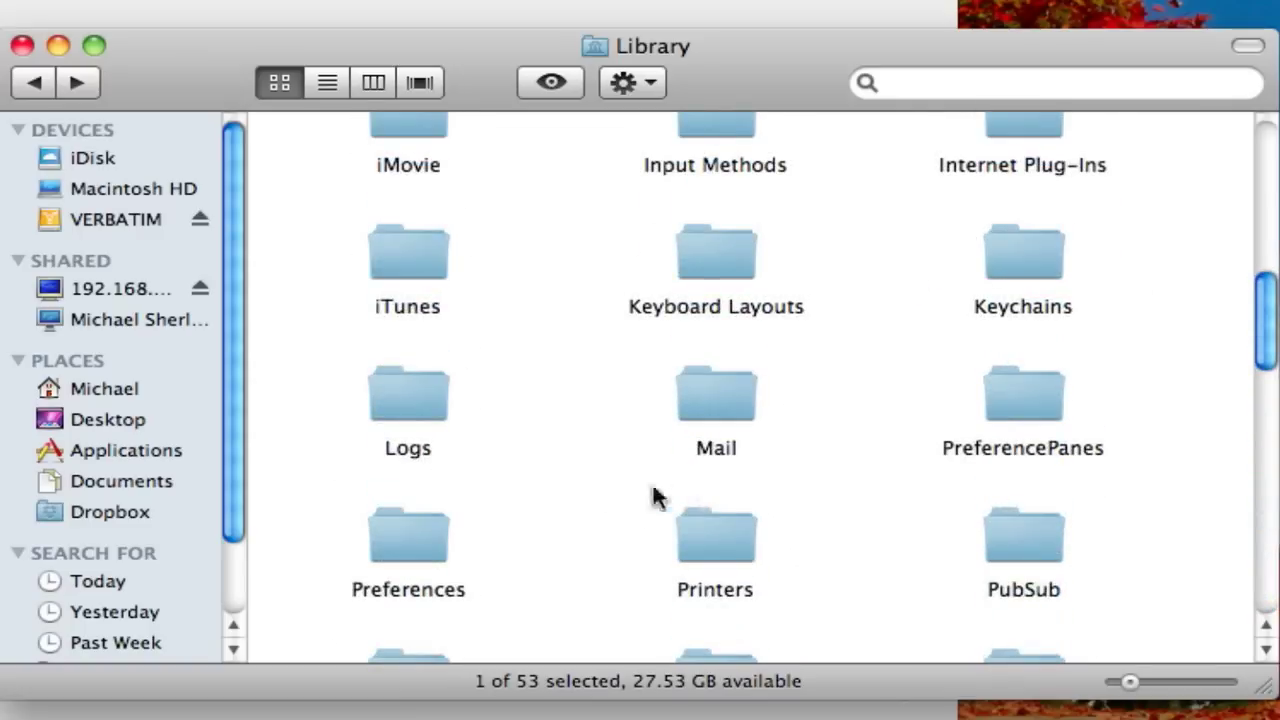
pyautogui.doubleClick(414, 508)
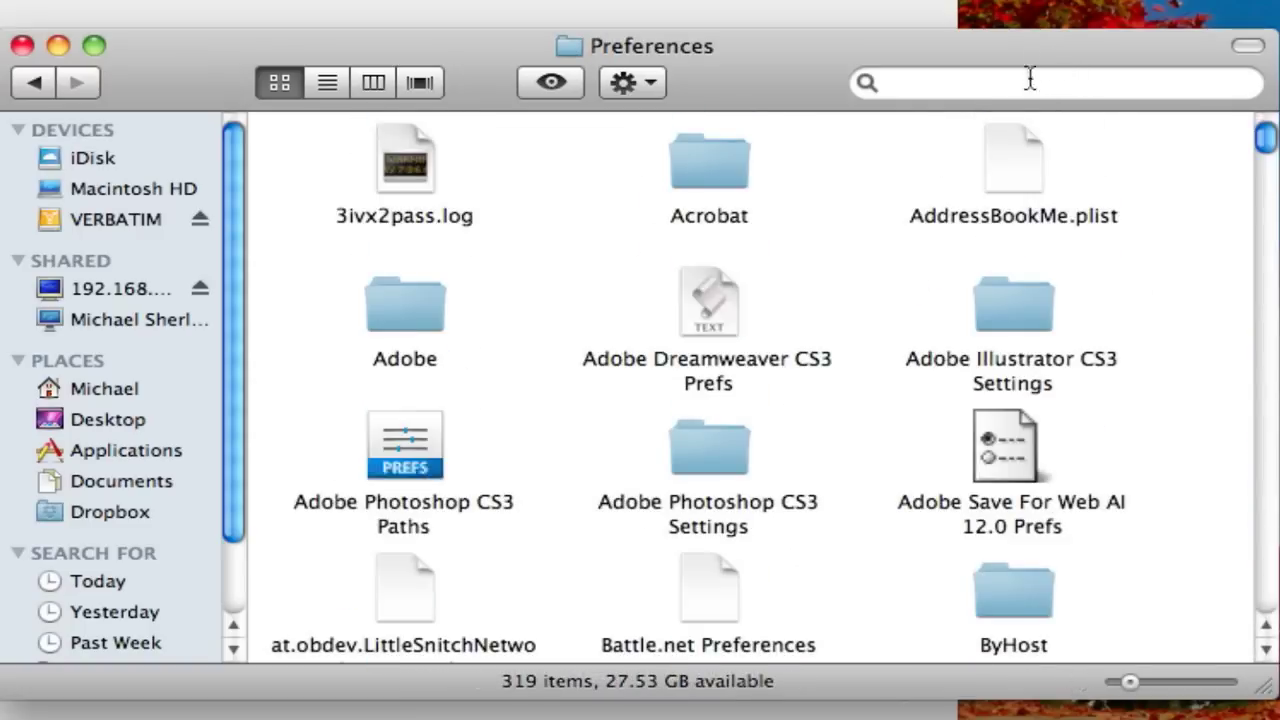
# - Search only the Preferences folder for "imovie" to locate the iMovie plist files, and clear the search
pyautogui.click(1030, 79)
pyautogui.write('imovi')
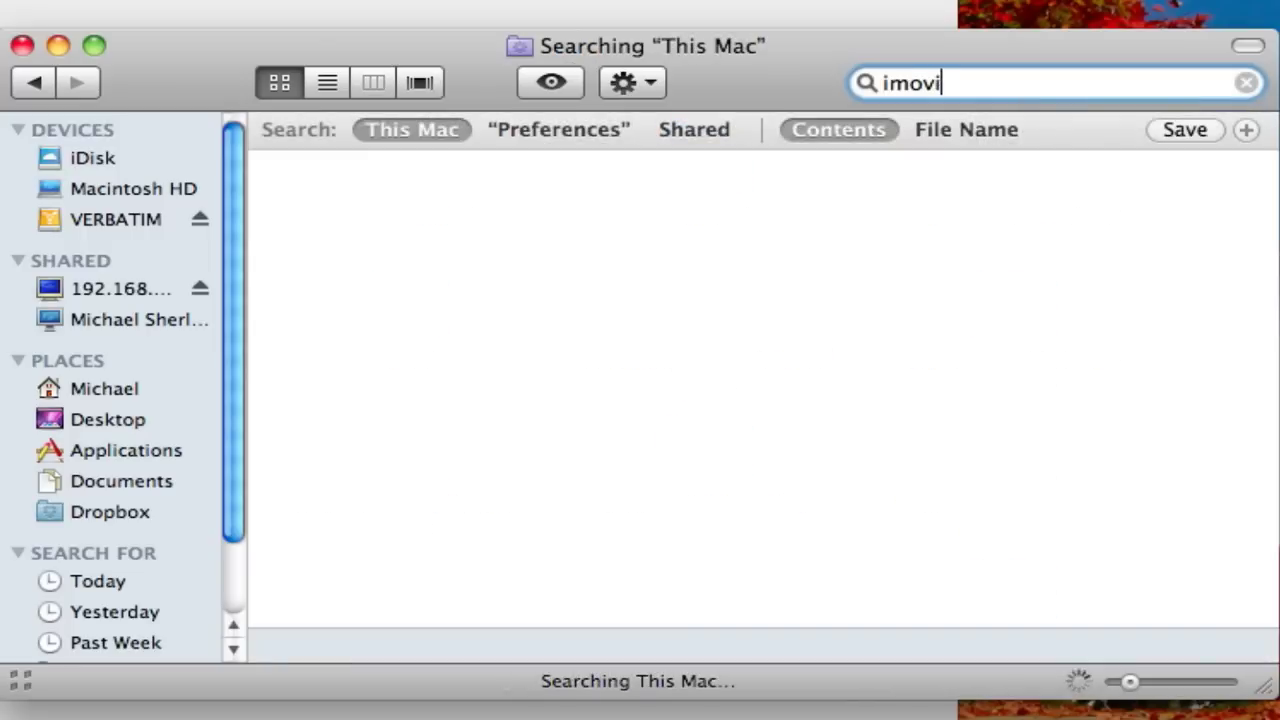
pyautogui.write('e')
pyautogui.click(590, 131)
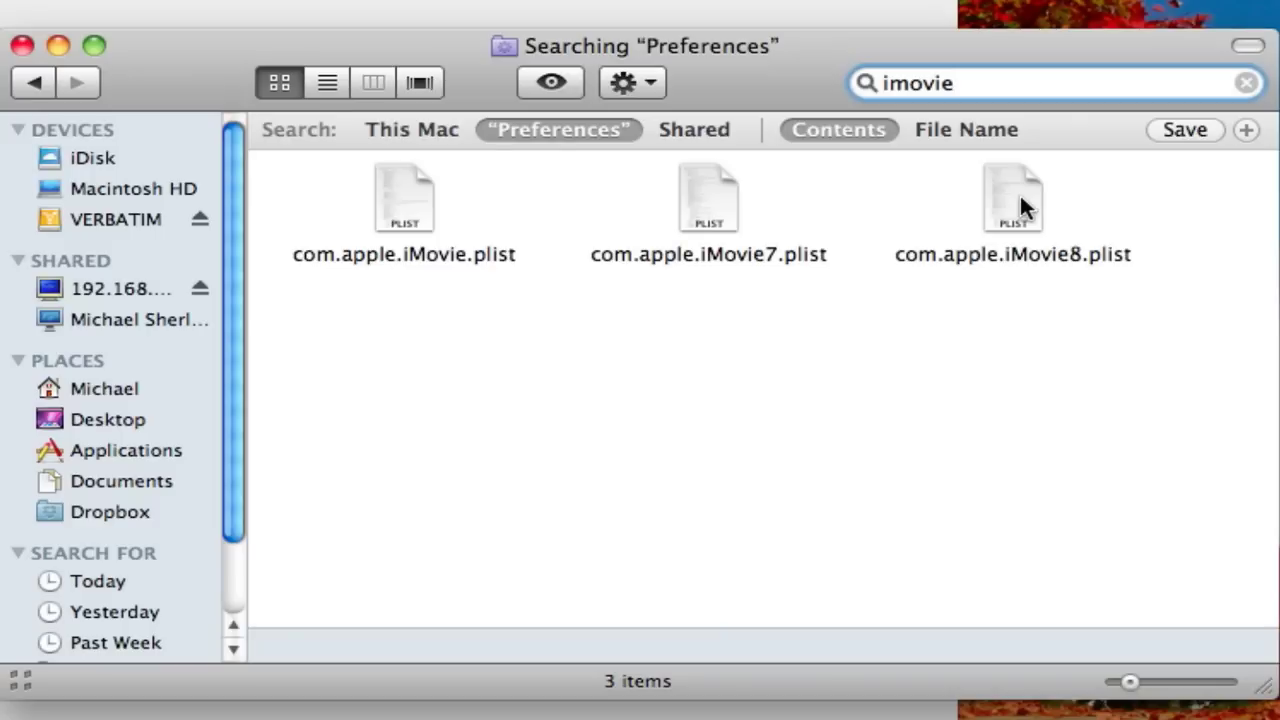
pyautogui.press('Escape')
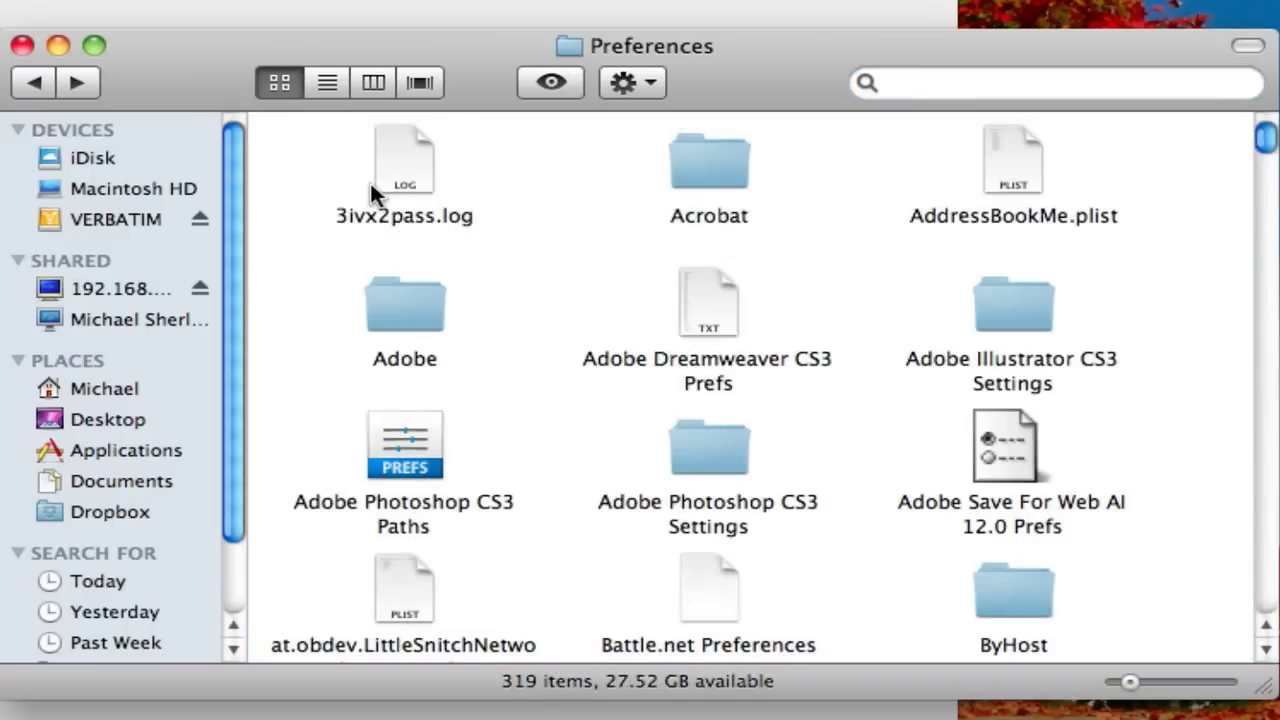
# - Go back to the user's Library folder and open the iMovie folder in it
pyautogui.click(30, 84)
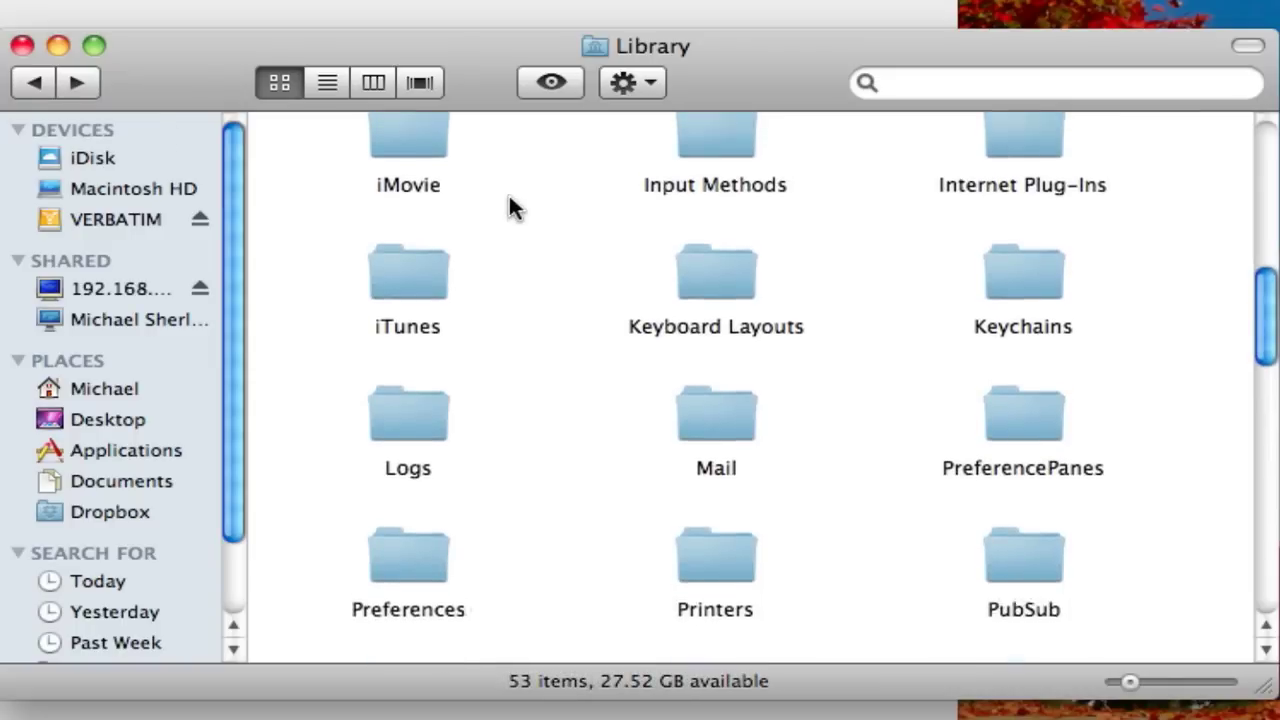
pyautogui.scroll(4, 509, 196)
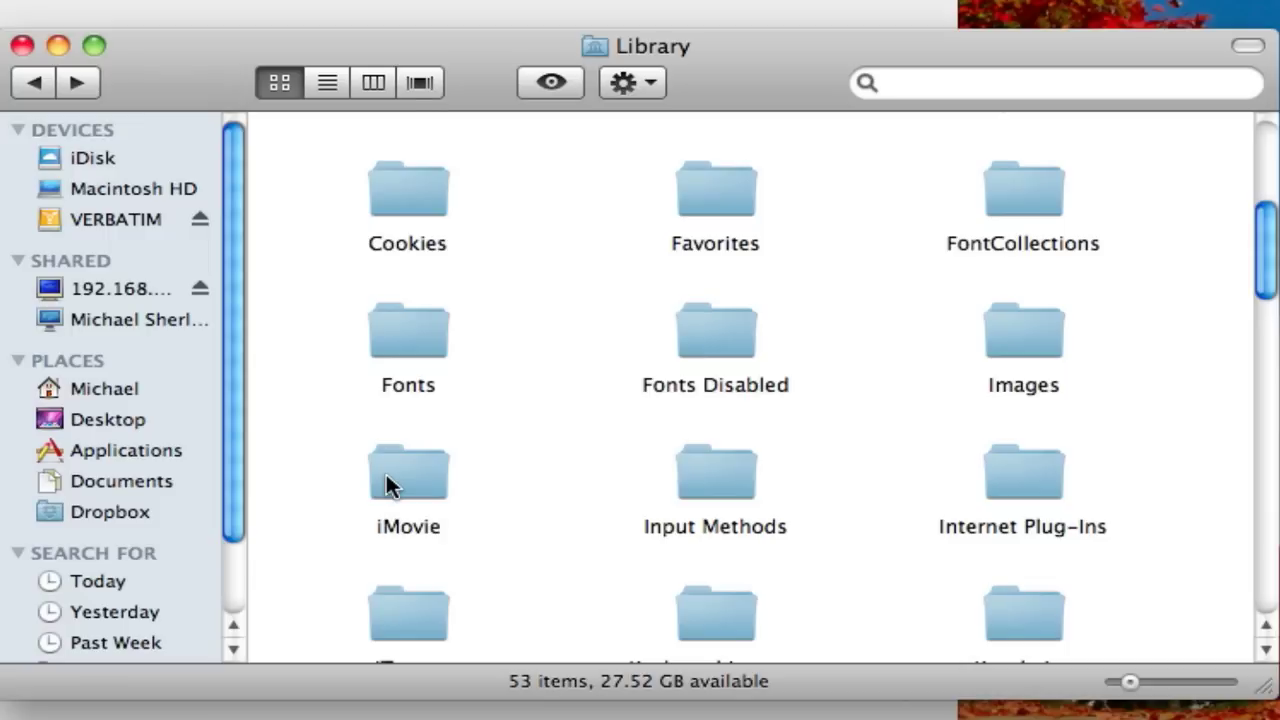
pyautogui.doubleClick(386, 484)
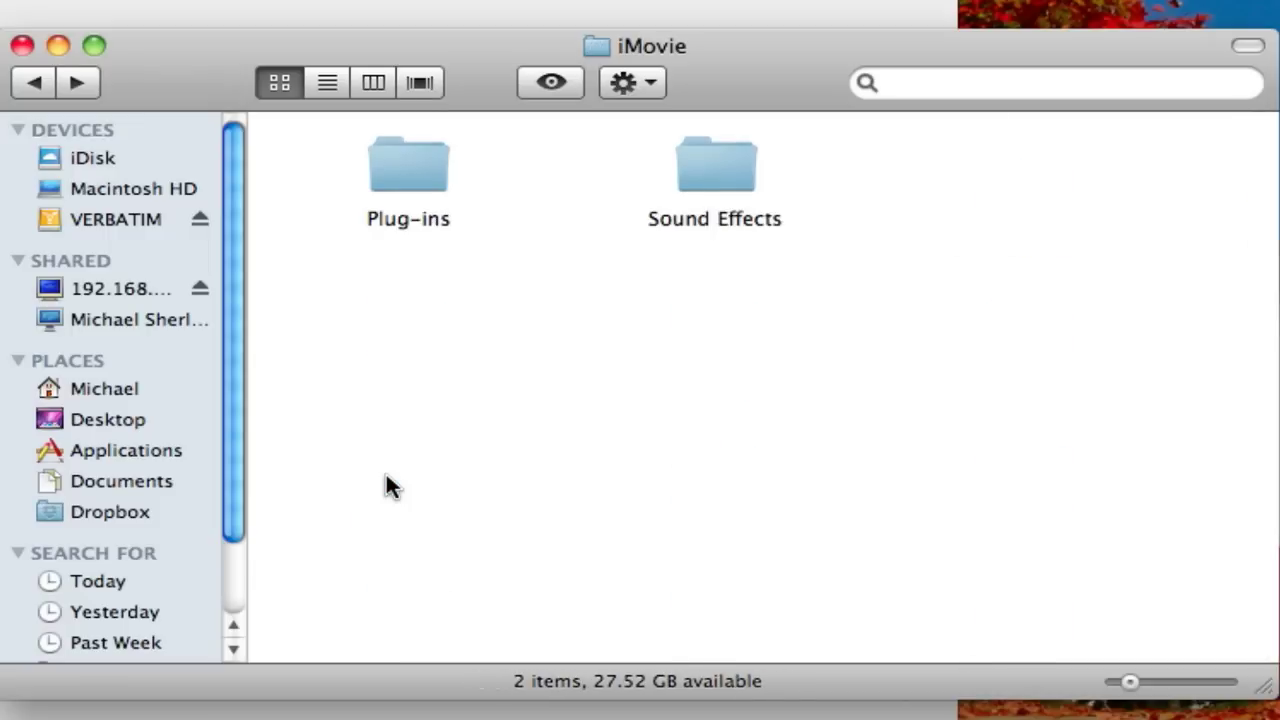
# - Leave the iMovie folder and open the System folder at the root of Macintosh HD
pyautogui.click(35, 82)
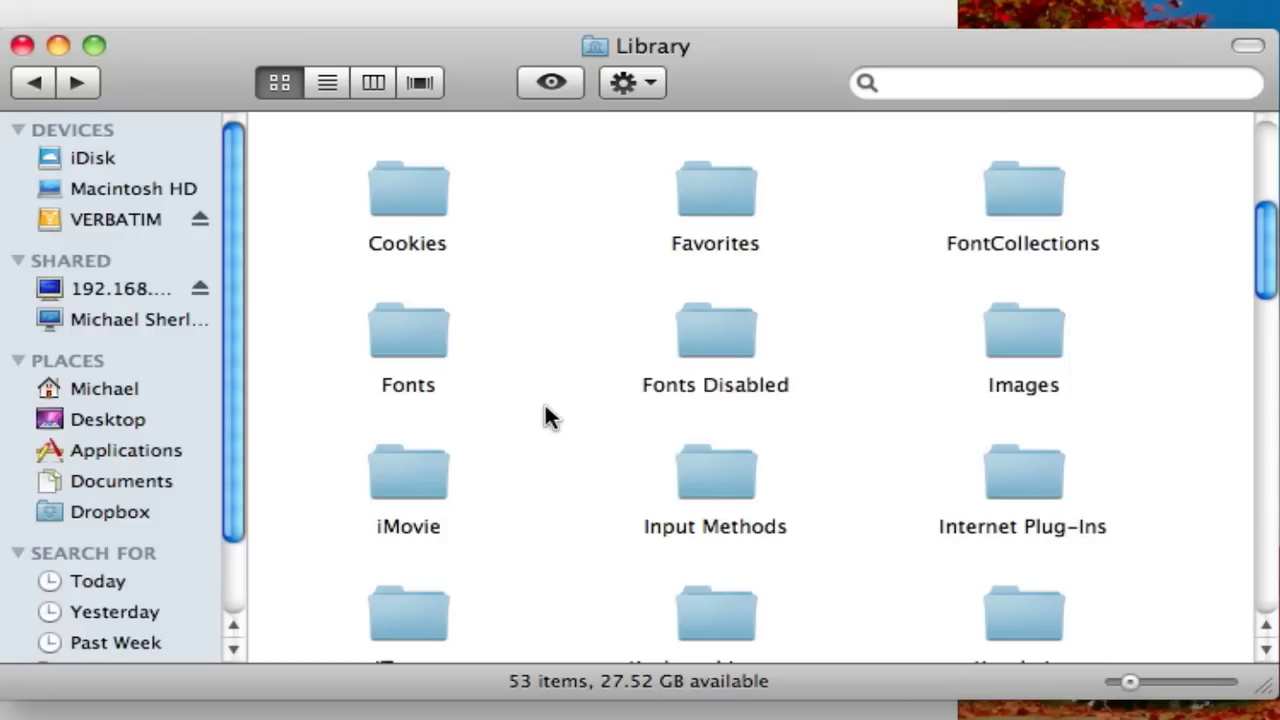
pyautogui.click(97, 186)
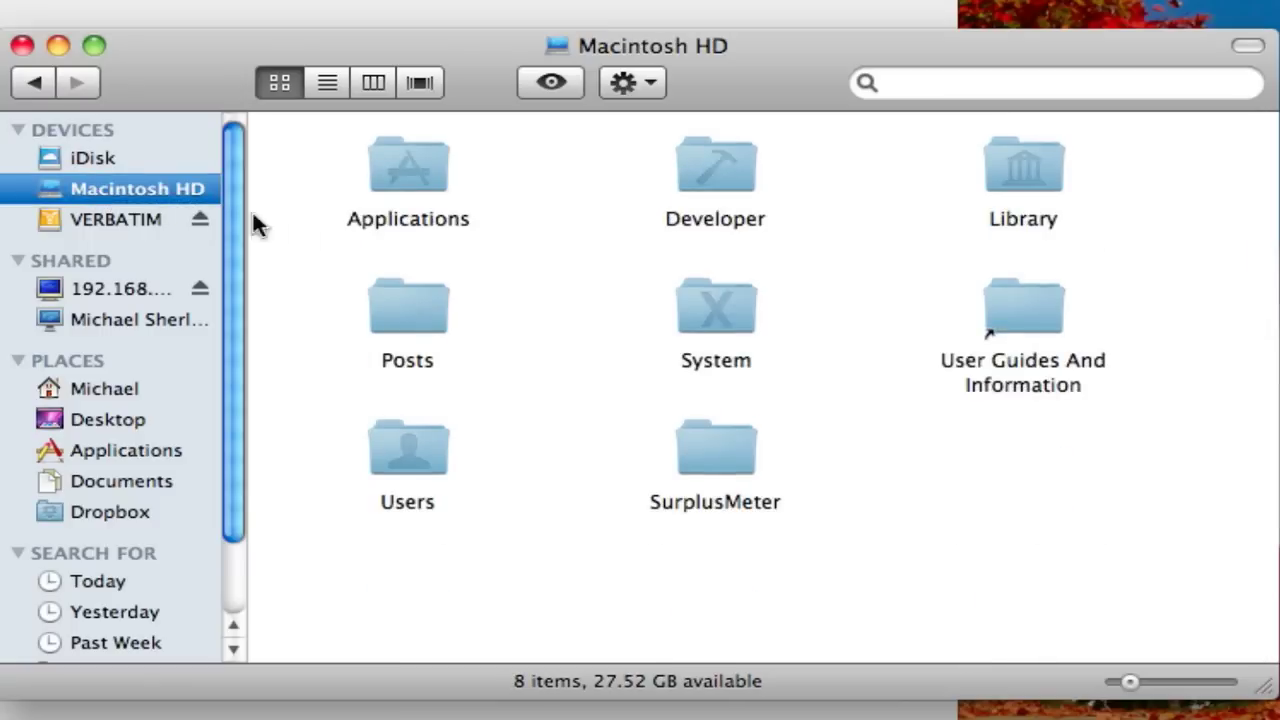
pyautogui.doubleClick(703, 300)
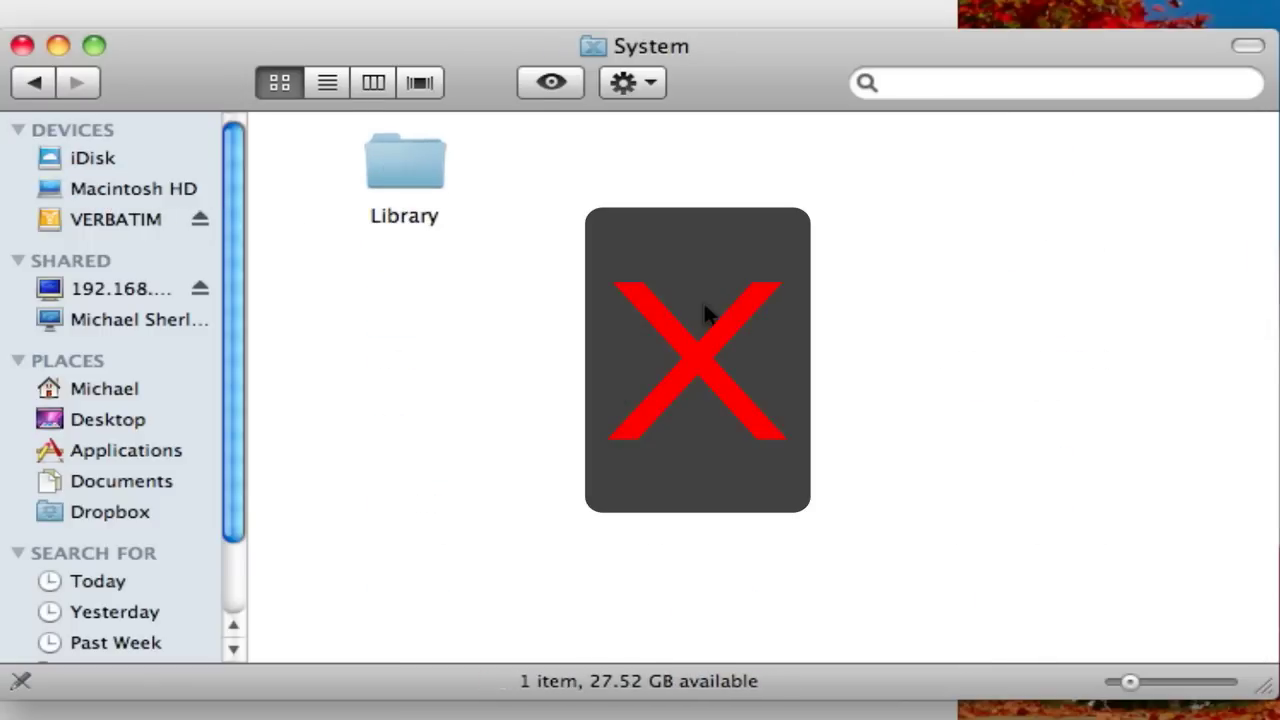
# - Go back to Macintosh HD and open the Application Support folder inside its root-level Library folder
pyautogui.click(50, 80)
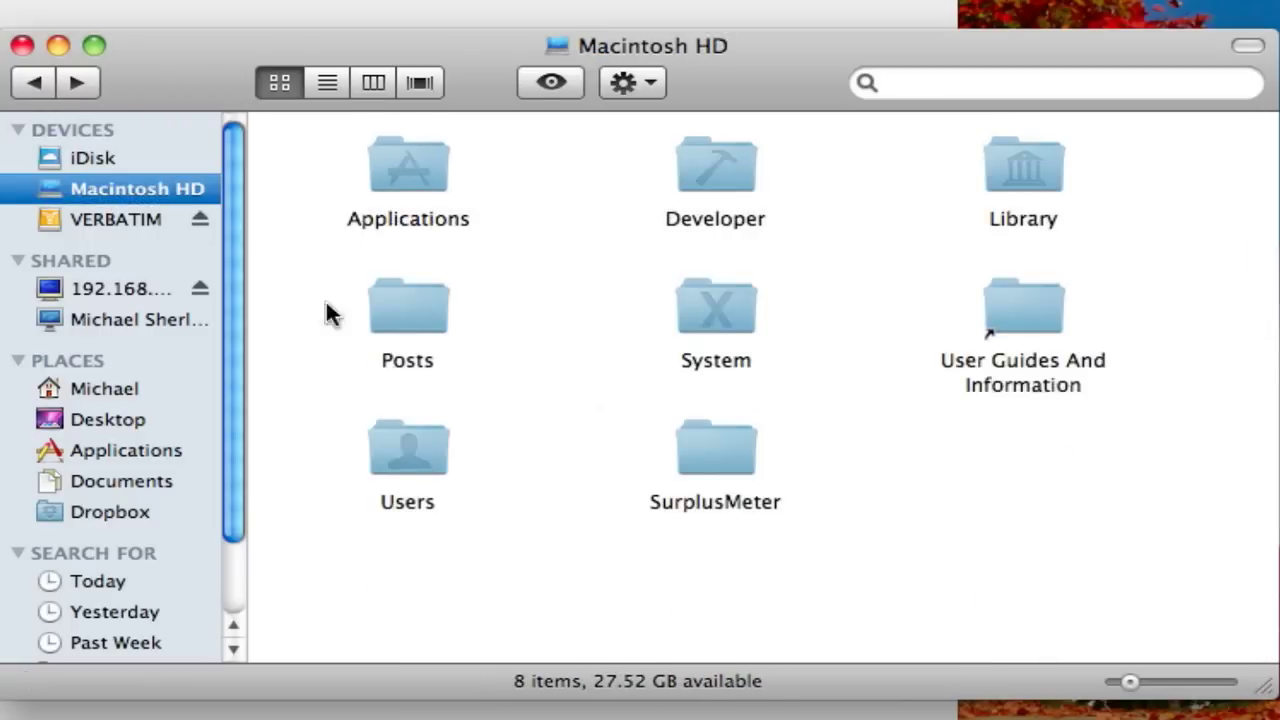
pyautogui.doubleClick(1042, 168)
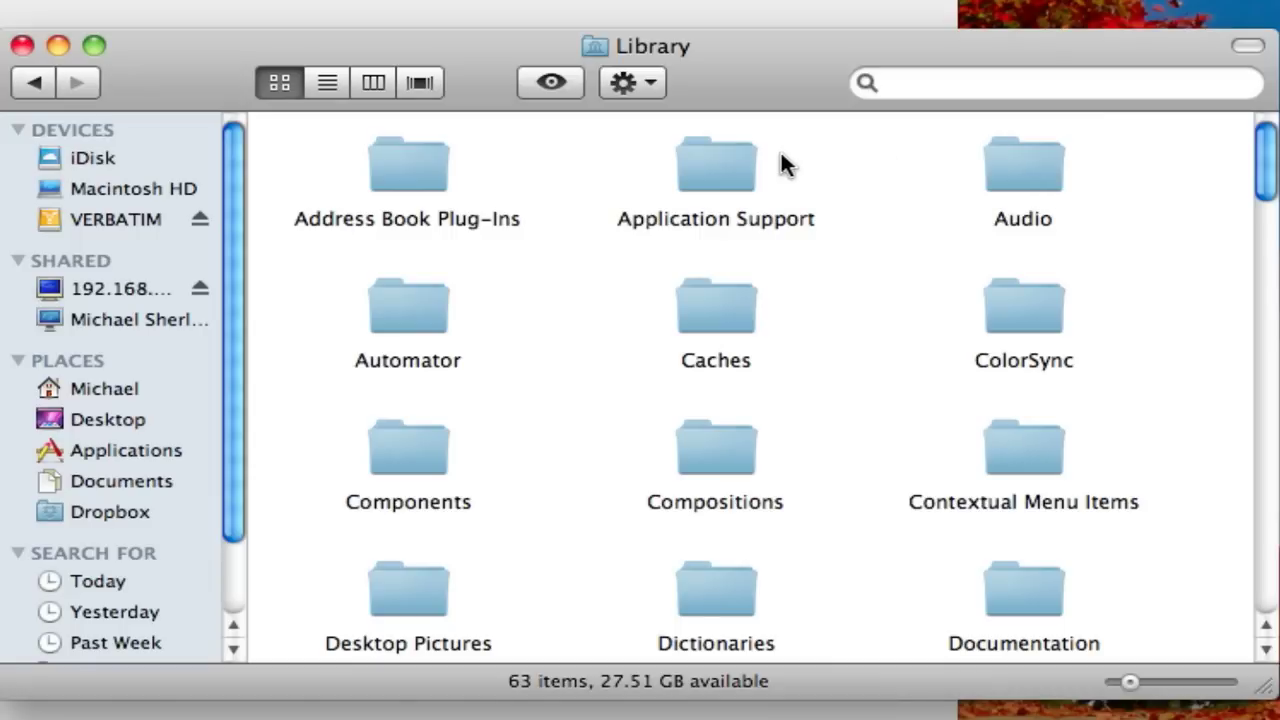
pyautogui.doubleClick(743, 164)
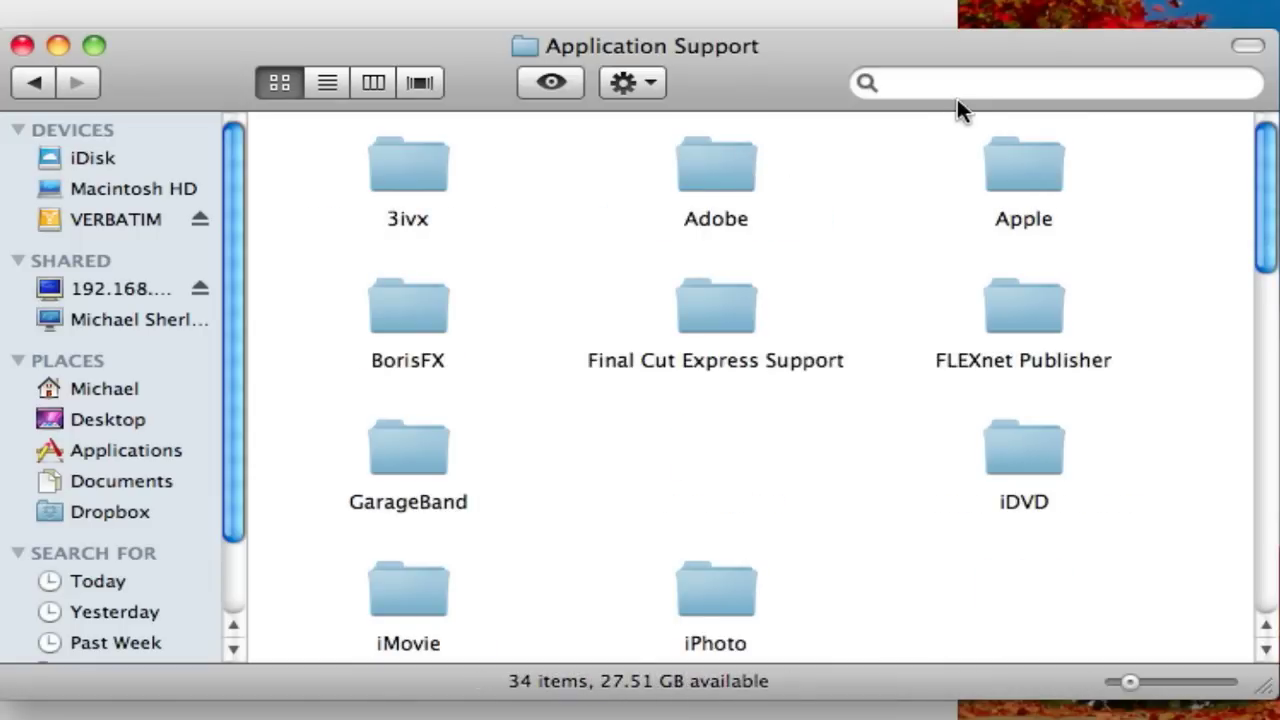
# - Search only the Application Support folder for "imovie", and clear the search
pyautogui.click(958, 92)
pyautogui.write('imv')
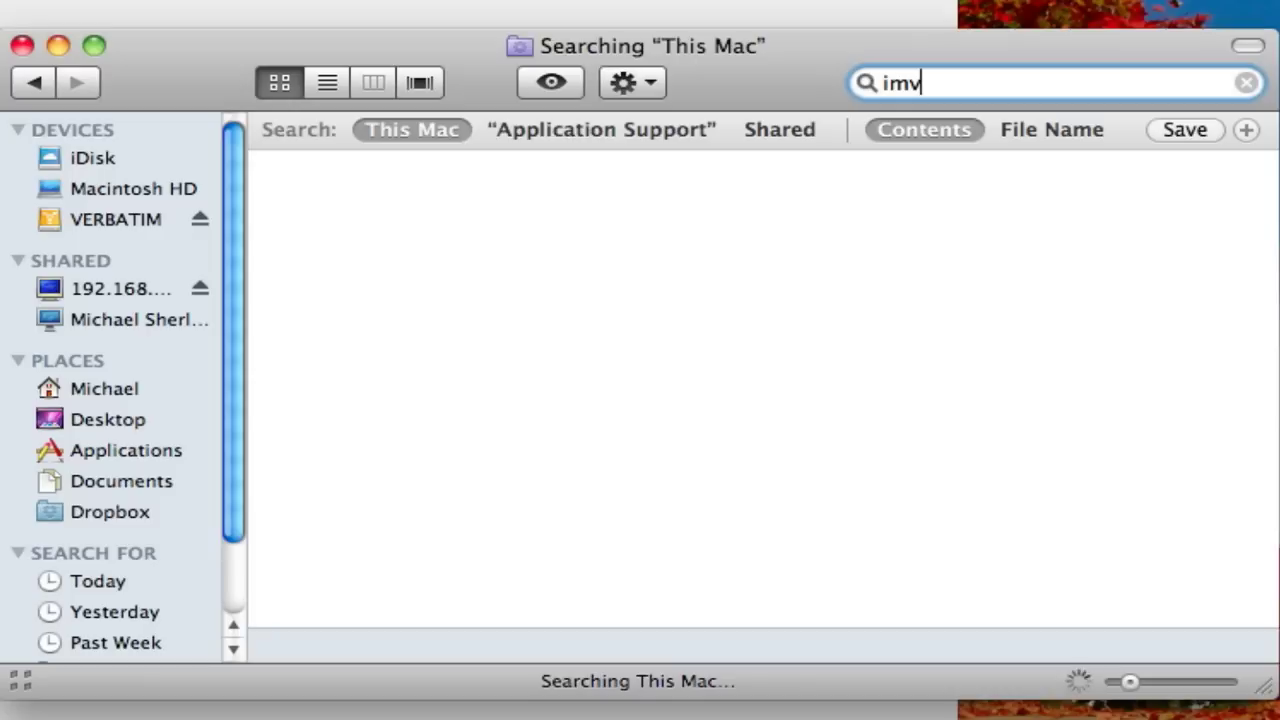
pyautogui.press('BackSpace')
pyautogui.press('BackSpace')
pyautogui.press('BackSpace')
pyautogui.write('imovie')
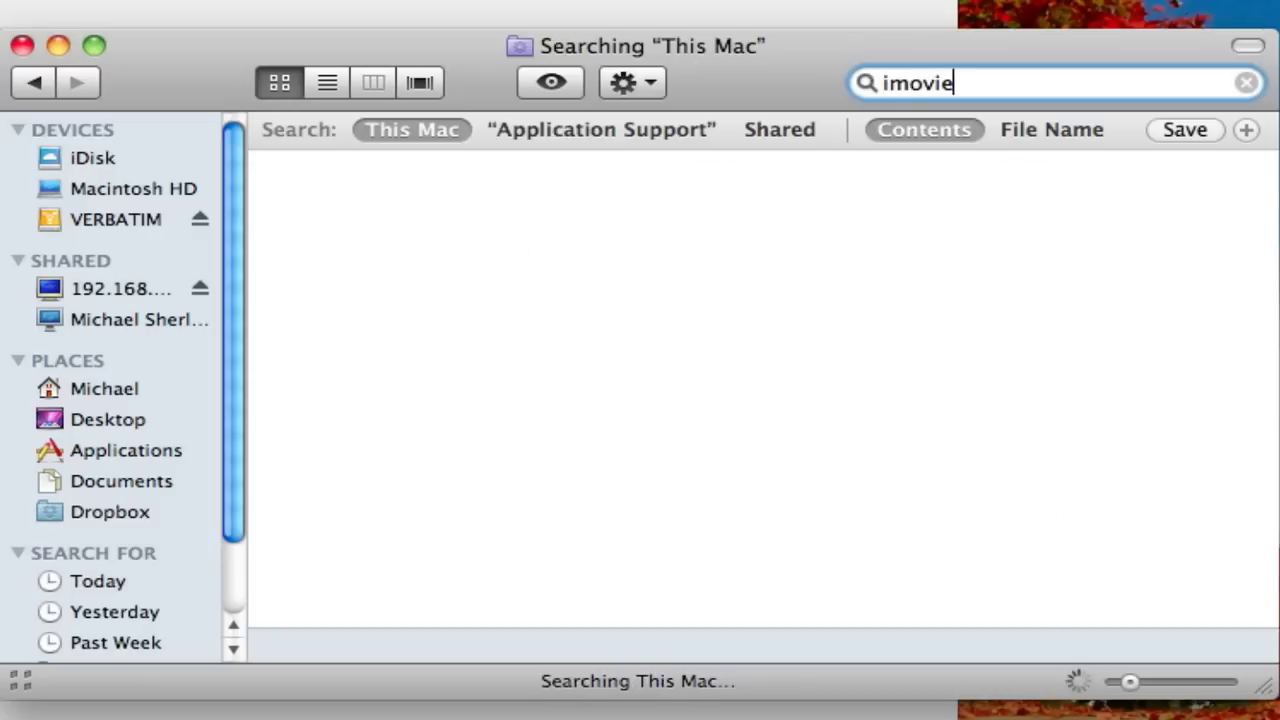
pyautogui.click(565, 133)
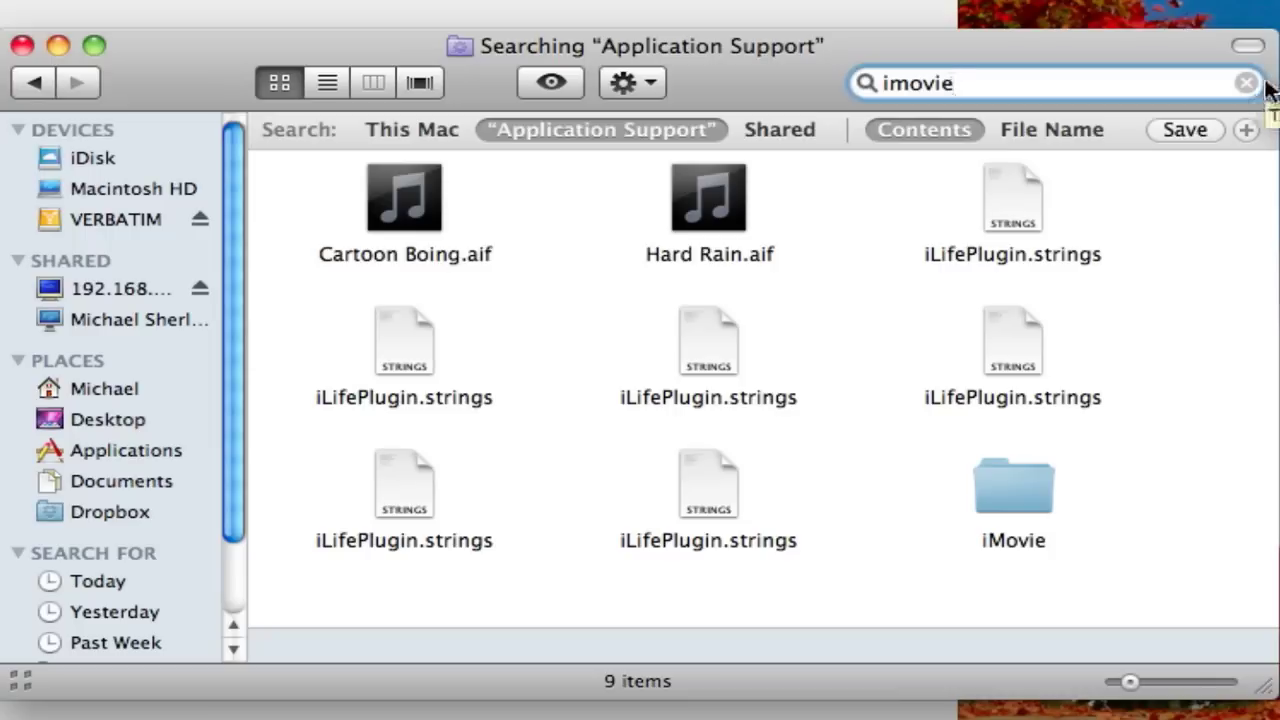
pyautogui.press('super+a')
pyautogui.press('BackSpace')
# - Return to the root-level Library folder and search only that folder for "imovie"
pyautogui.click(45, 82)
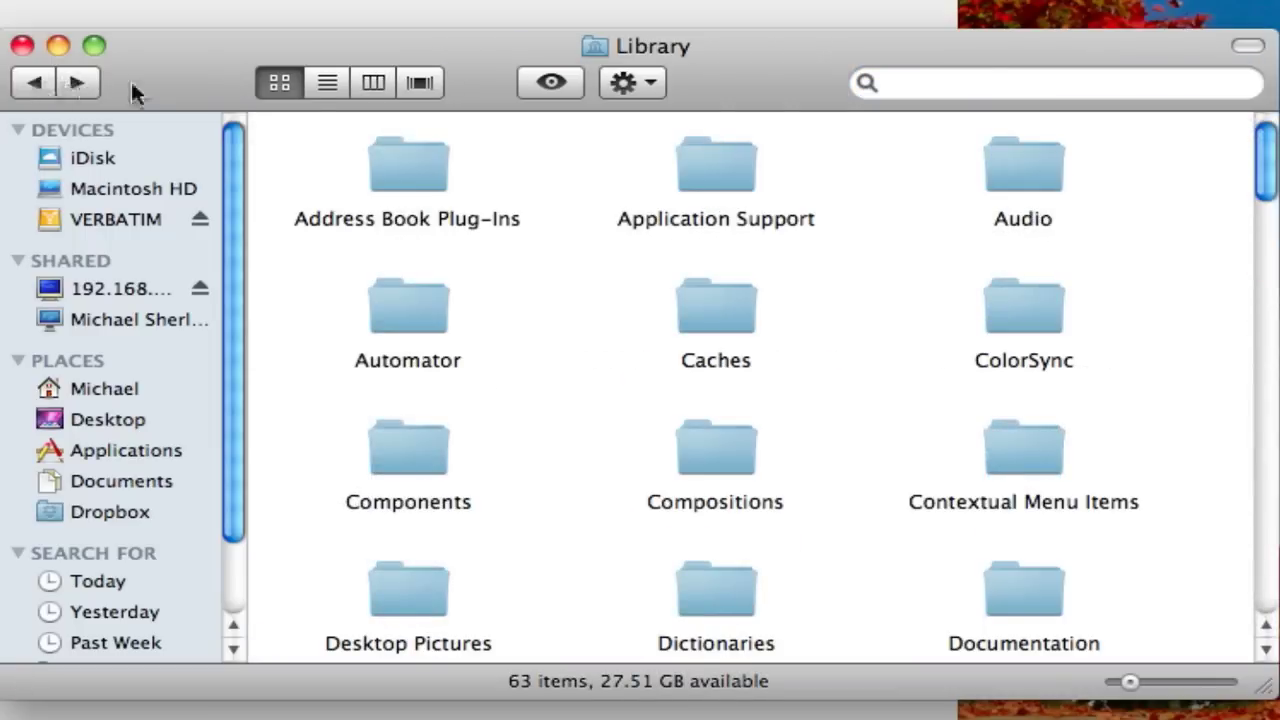
pyautogui.click(977, 80)
pyautogui.write('imovie')
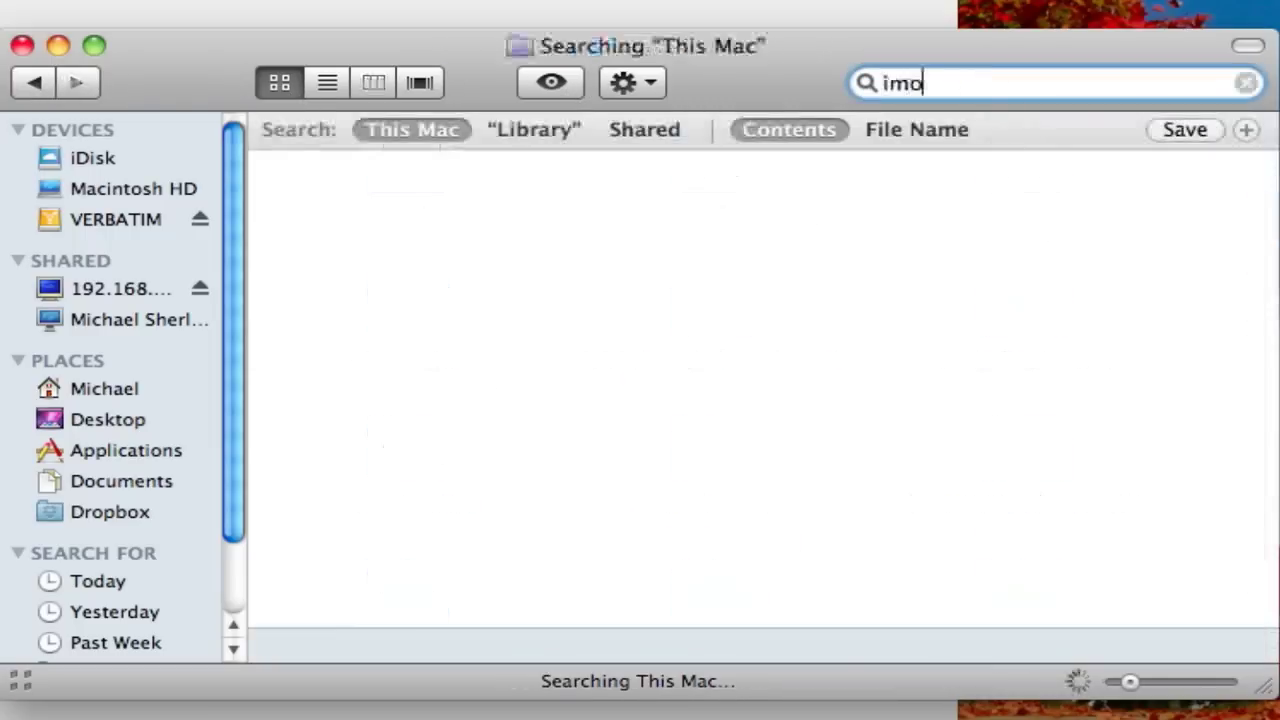
pyautogui.click(540, 130)
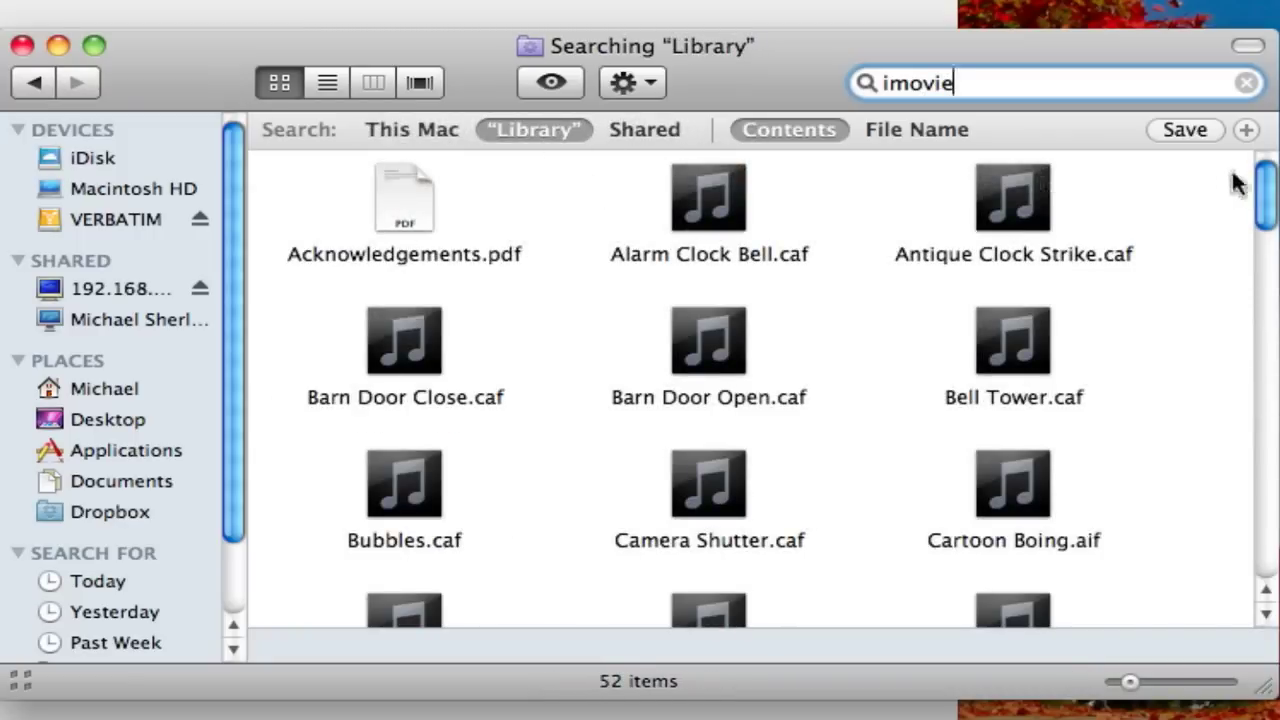
# - Select com.apple.pkg.iMovie_801.bom in the search results to check its path, and look through the remaining iMovie files
pyautogui.moveTo(1253, 180); pyautogui.dragTo(1266, 262)
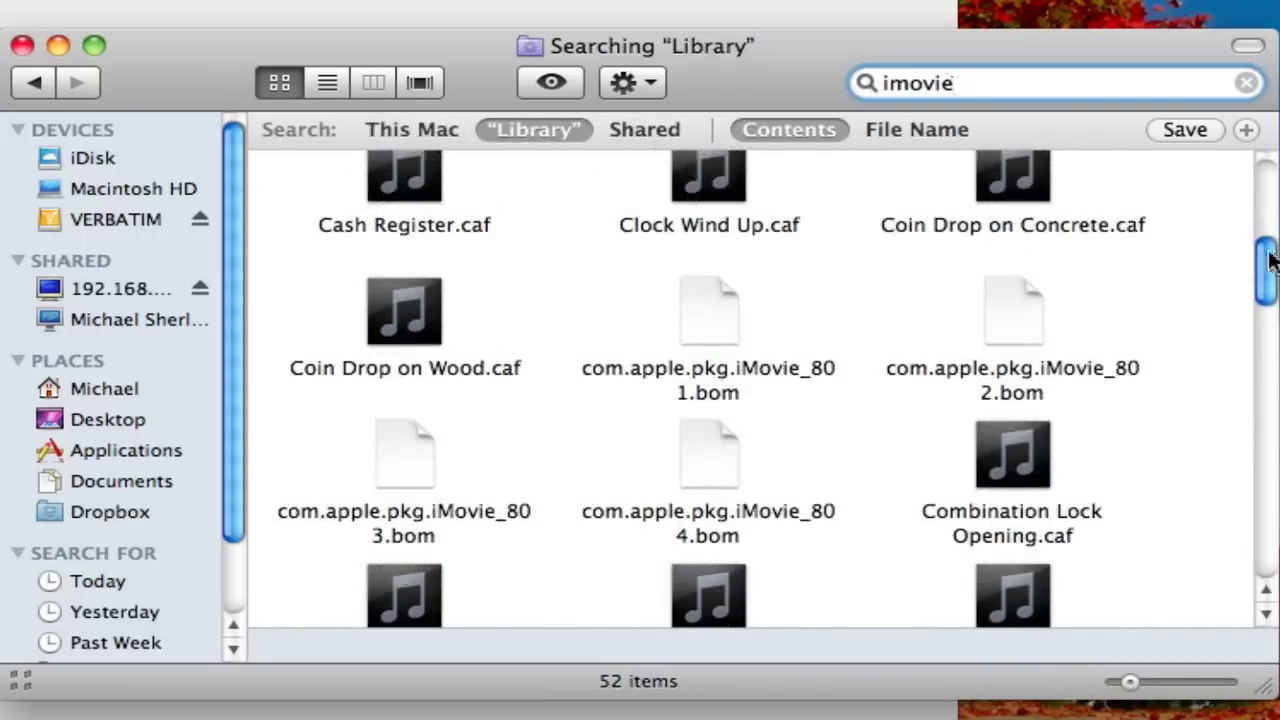
pyautogui.click(714, 305)
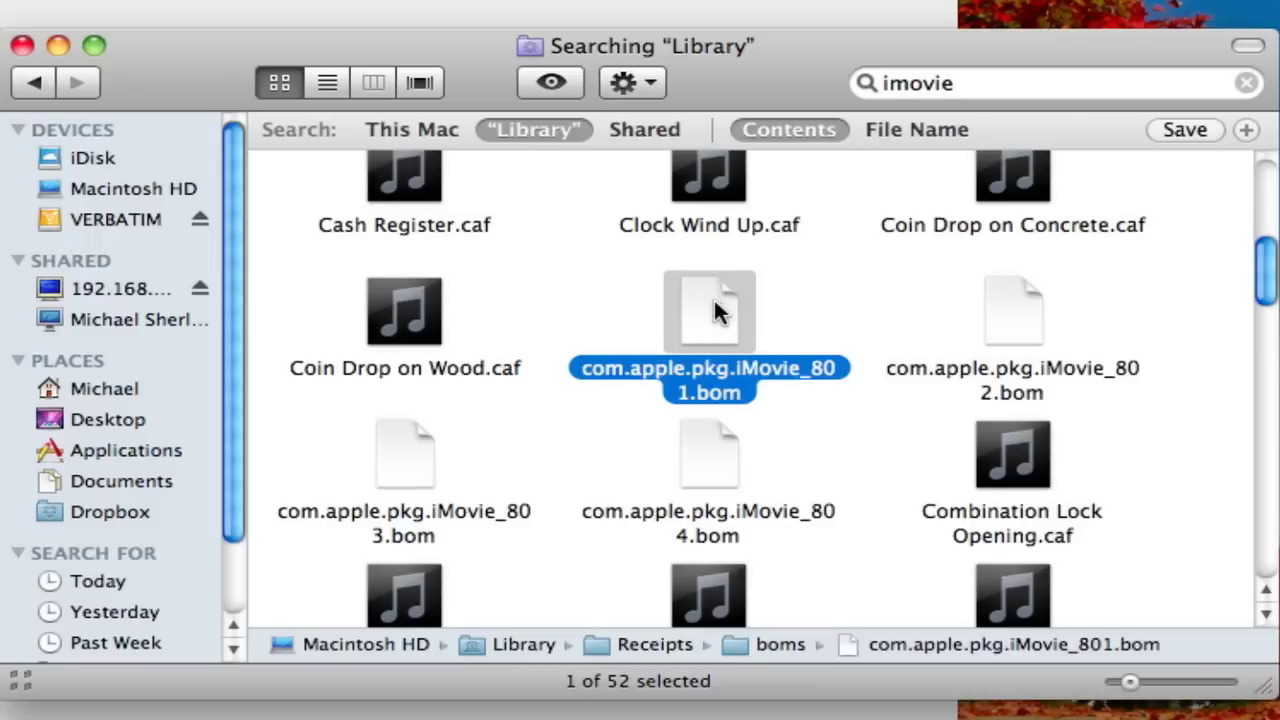
pyautogui.scroll(-10, 714, 307)
pyautogui.scroll(-5, 686, 321)
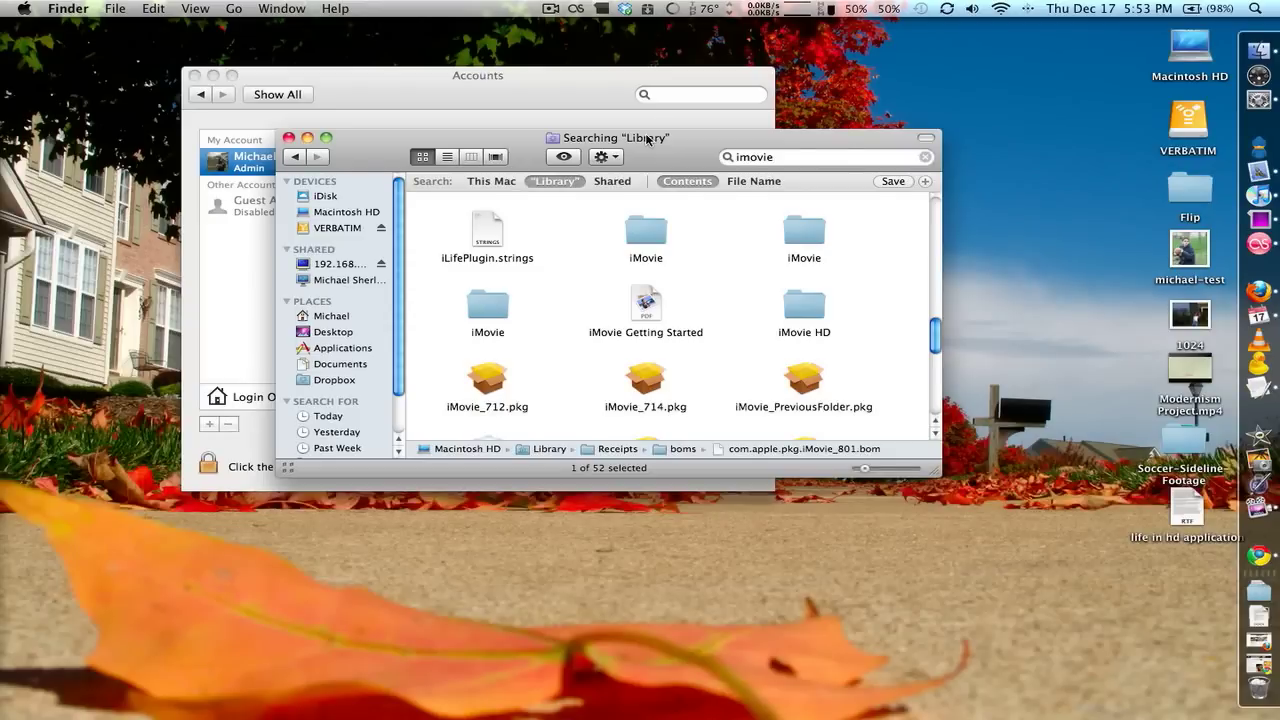
# - Find Safari with Spotlight and switch to it
pyautogui.press('super+space')
pyautogui.write('saf')
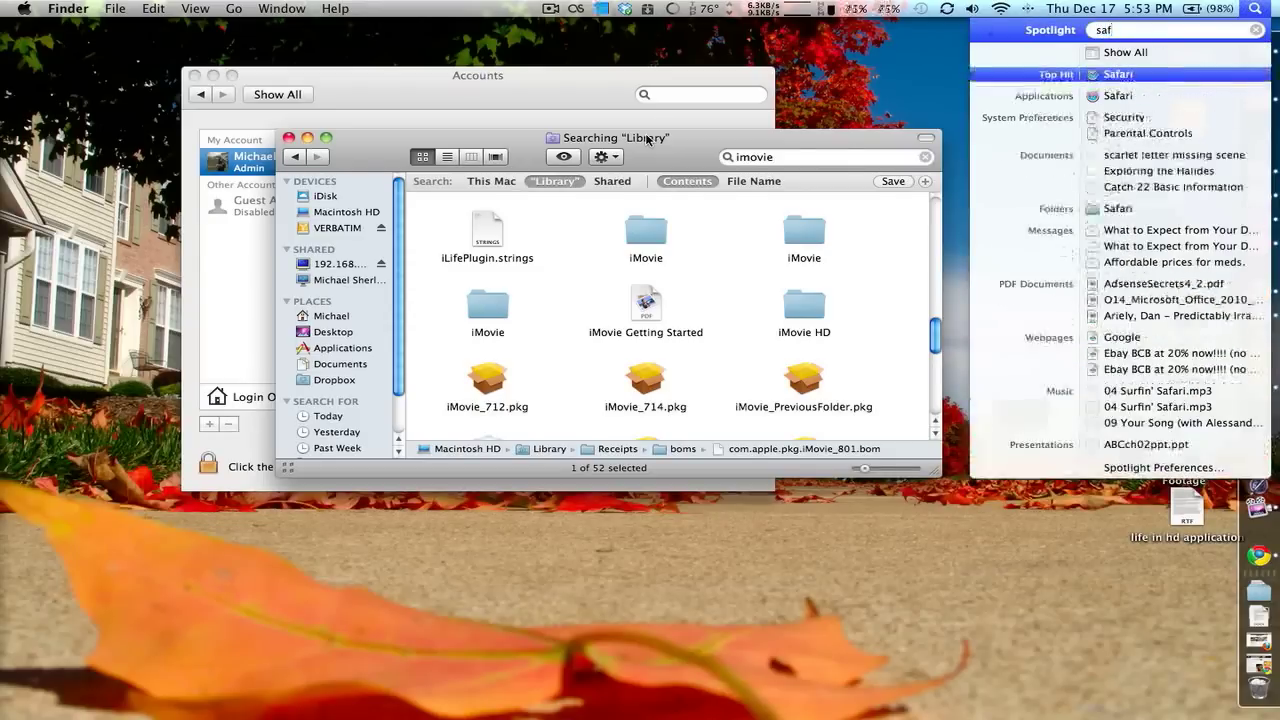
pyautogui.press('Return')
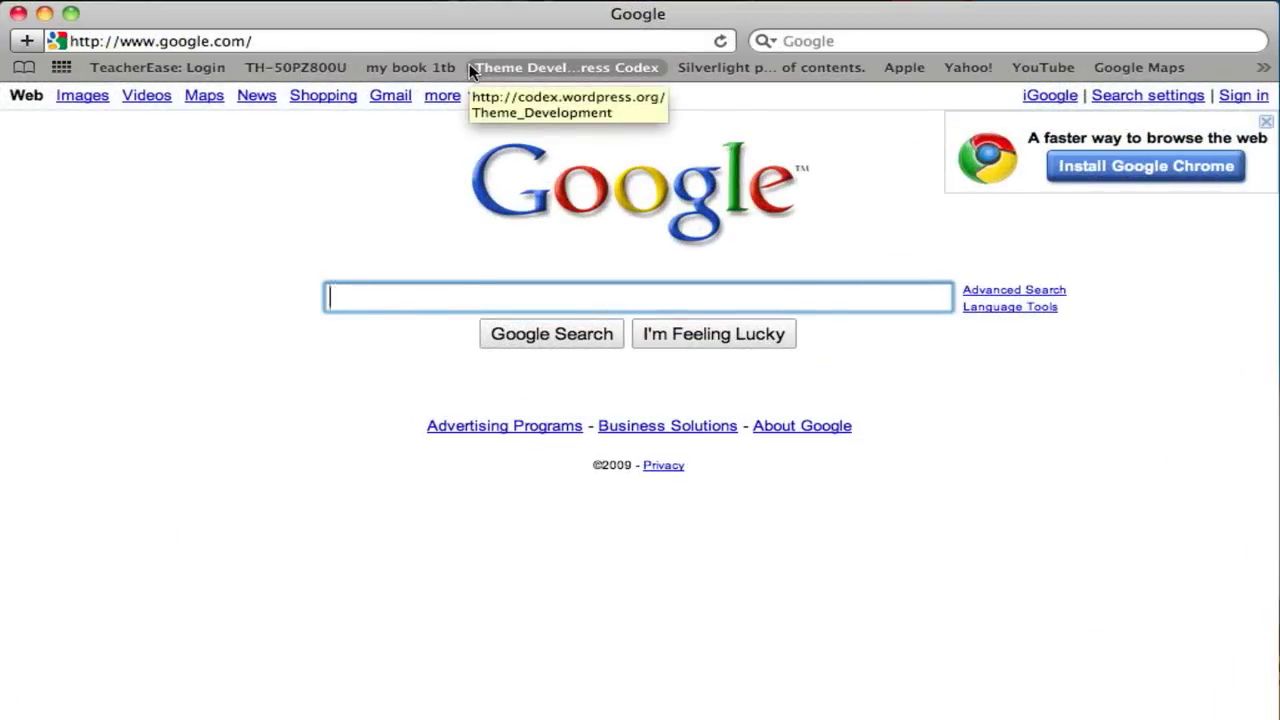
# - Search Google for "imovie pip crash"
pyautogui.write('imovie pip no')
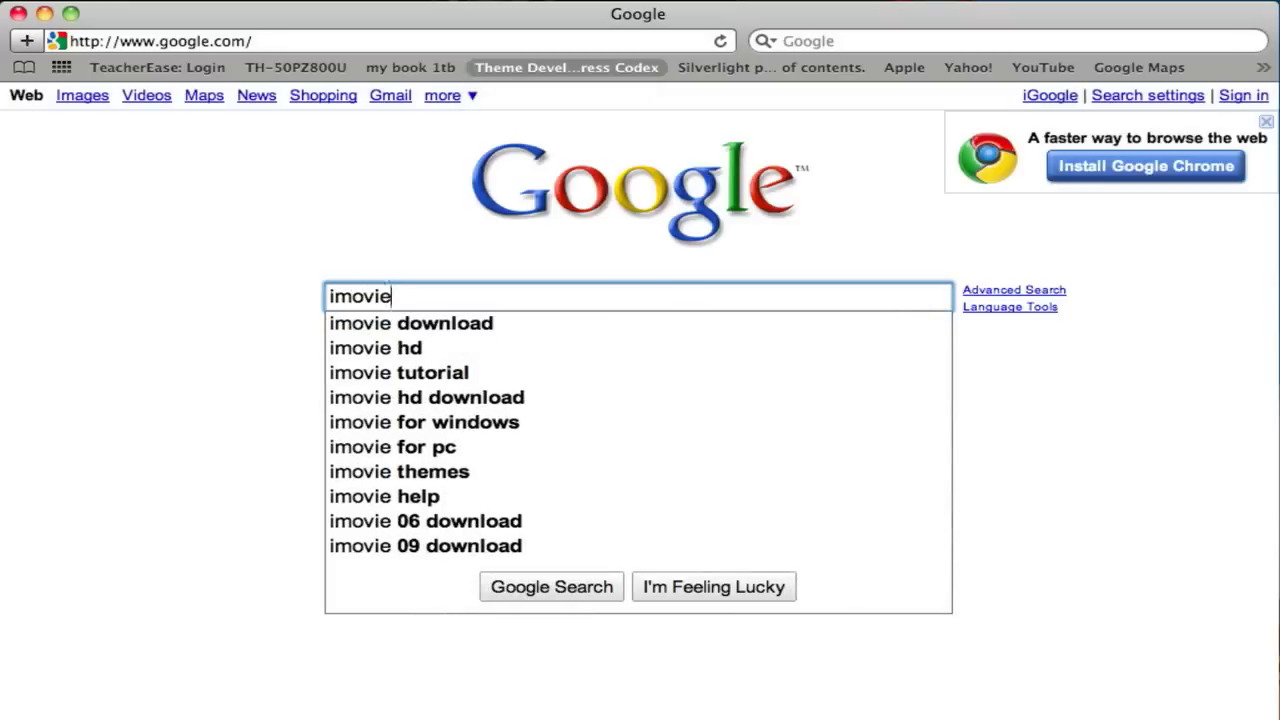
pyautogui.write('t working')
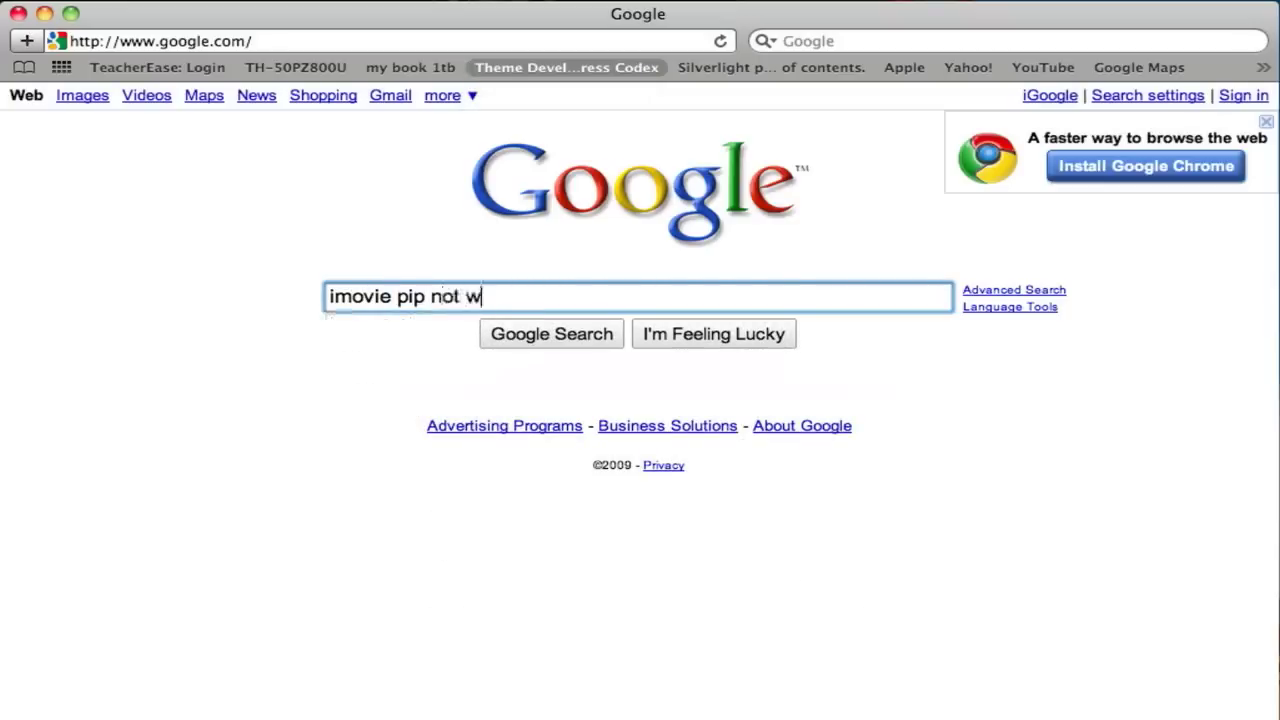
pyautogui.press('BackSpace')
pyautogui.press('BackSpace')
pyautogui.press('BackSpace')
pyautogui.press('BackSpace')
pyautogui.press('BackSpace')
pyautogui.press('BackSpace')
pyautogui.press('BackSpace')
pyautogui.press('BackSpace')
pyautogui.press('BackSpace')
pyautogui.press('BackSpace')
pyautogui.write('crash')
pyautogui.press('Return')
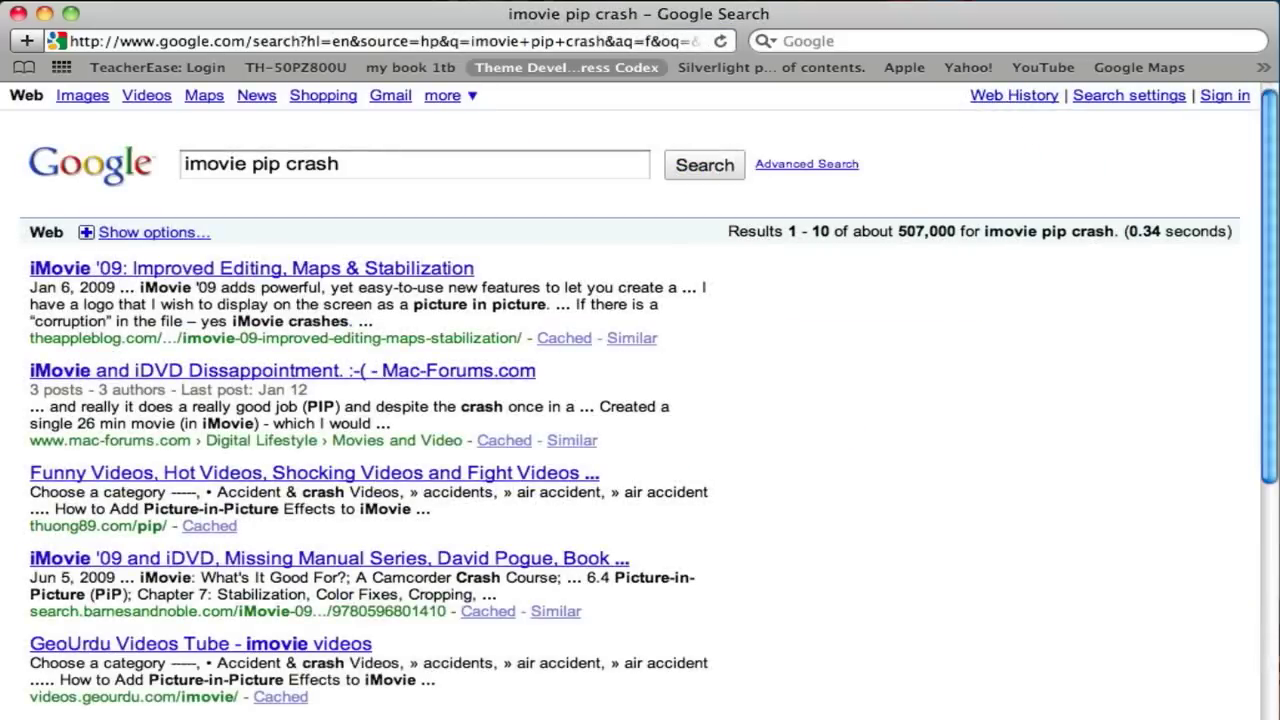